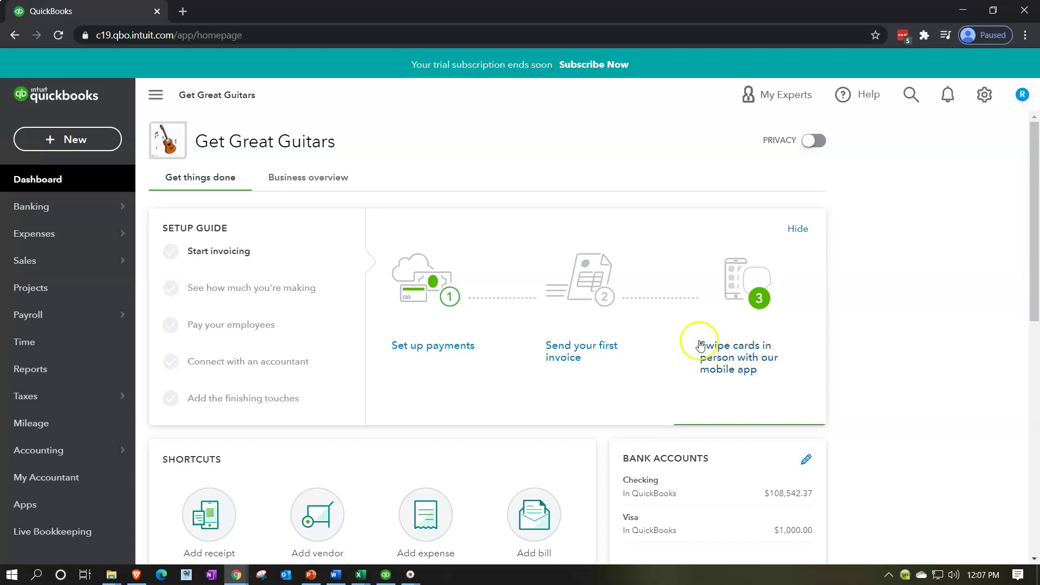
Step: Duplicate the QuickBooks homepage browser tab three times so four tabs are open
right_click(95, 10)
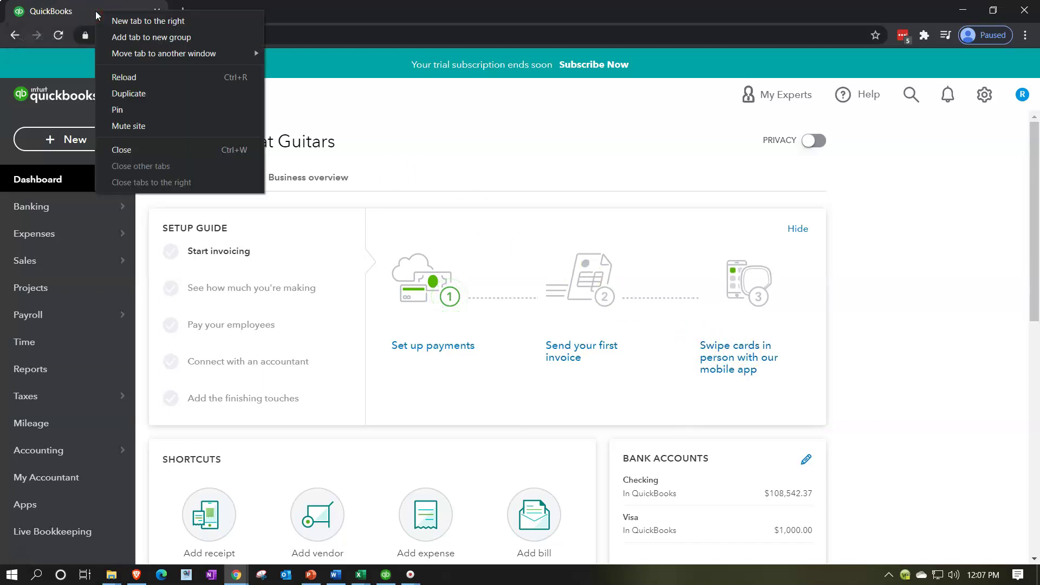
left_click(149, 95)
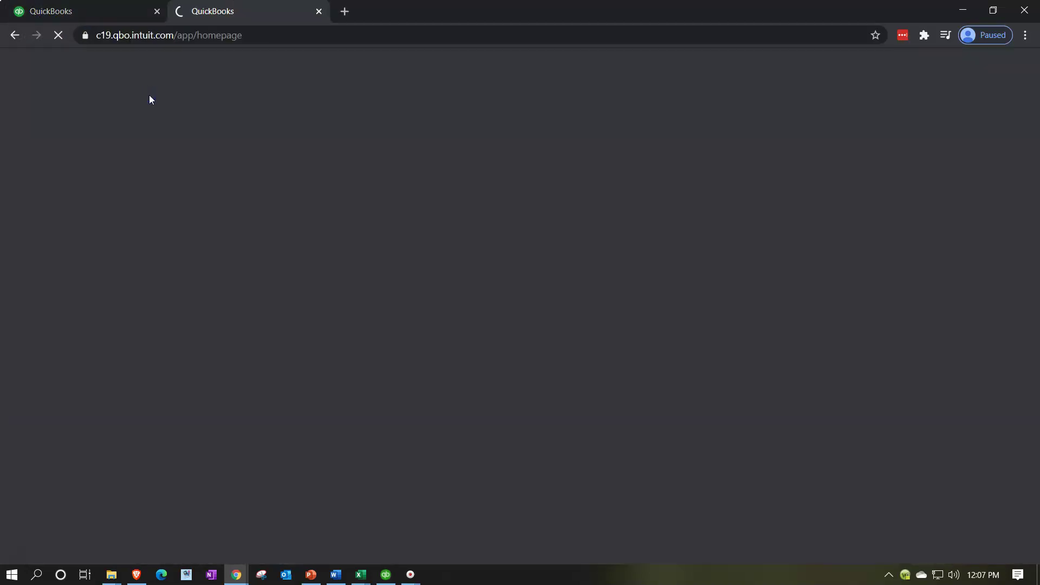
right_click(242, 10)
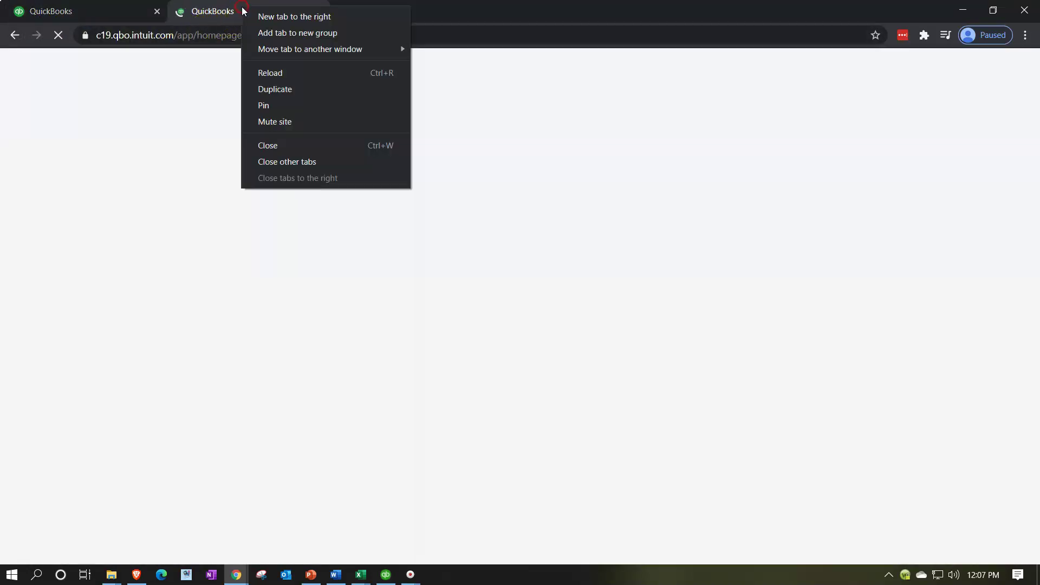
left_click(273, 88)
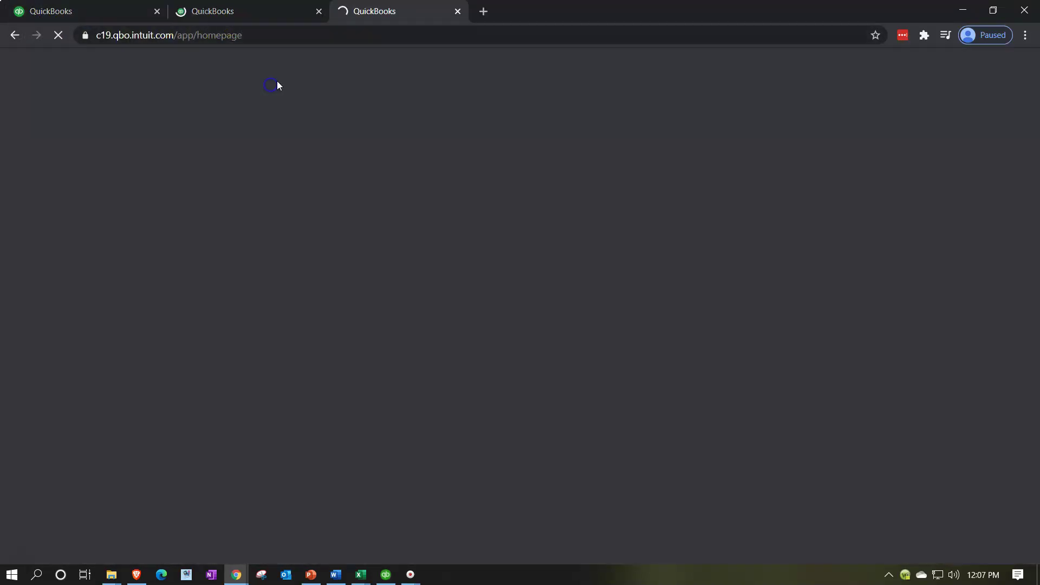
right_click(404, 8)
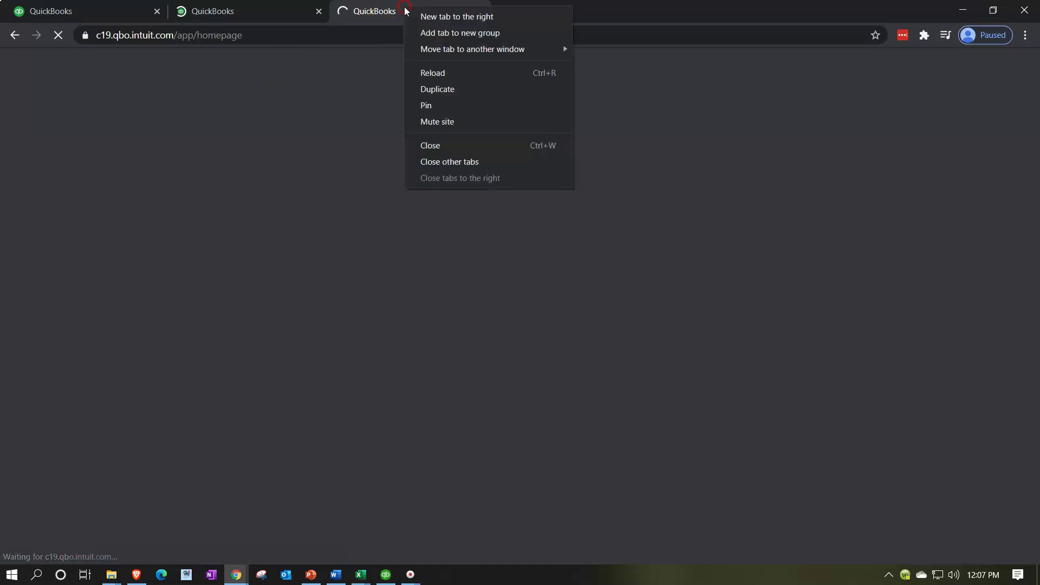
left_click(432, 90)
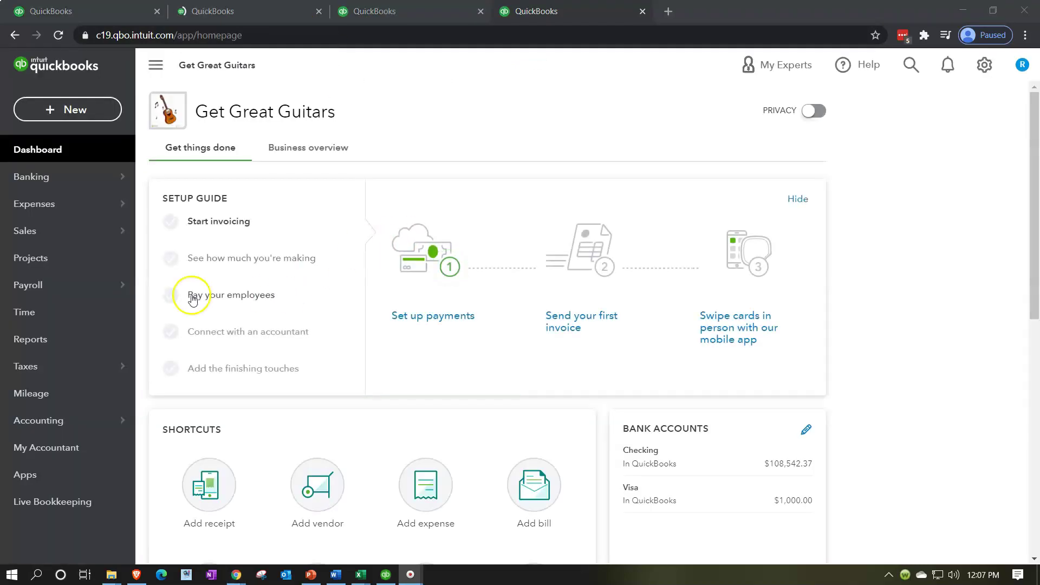
Step: Find the Trial Balance among the reports by searching for "trial" and open it
left_click(47, 338)
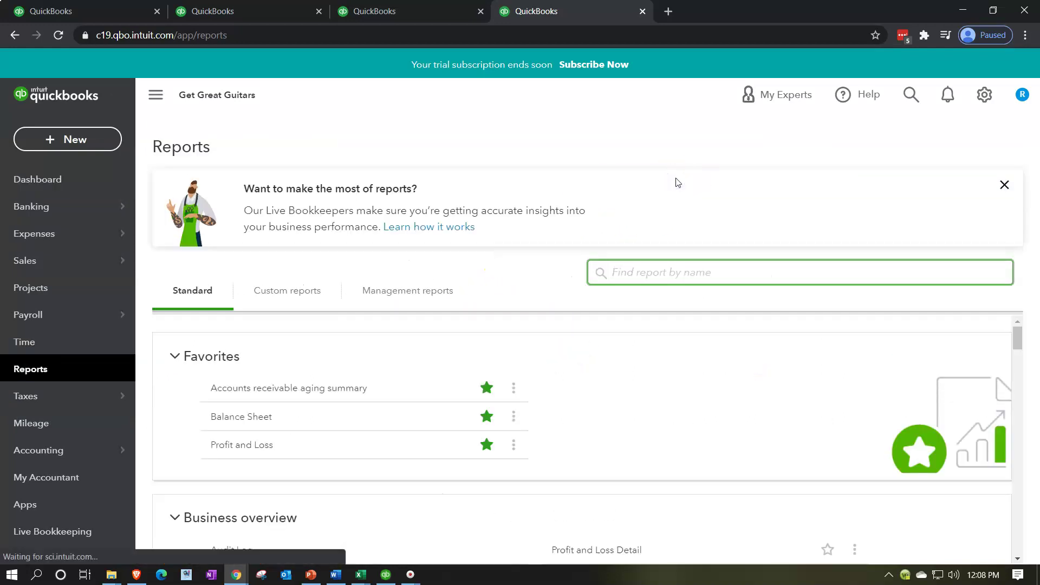
type("trial")
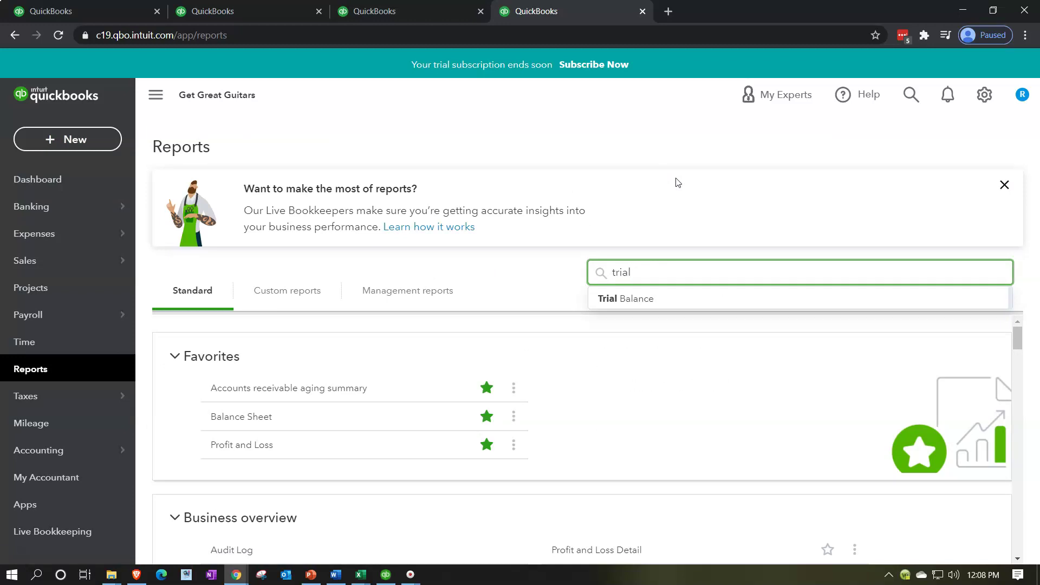
key("Down")
key("Return")
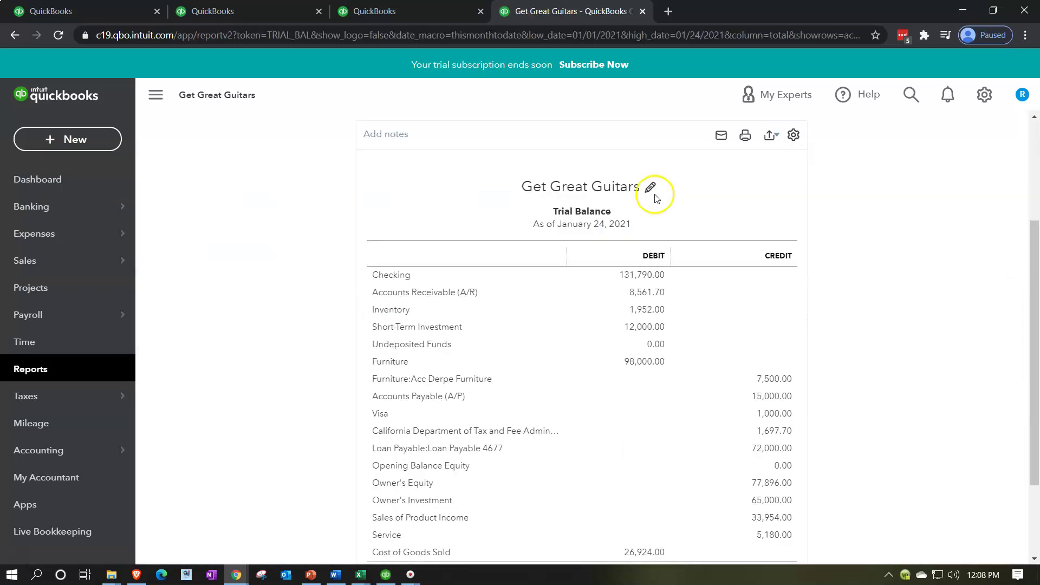
Step: Run the Trial Balance with an end date of 02/28/2021 and hide the navigation menu
left_click(456, 199)
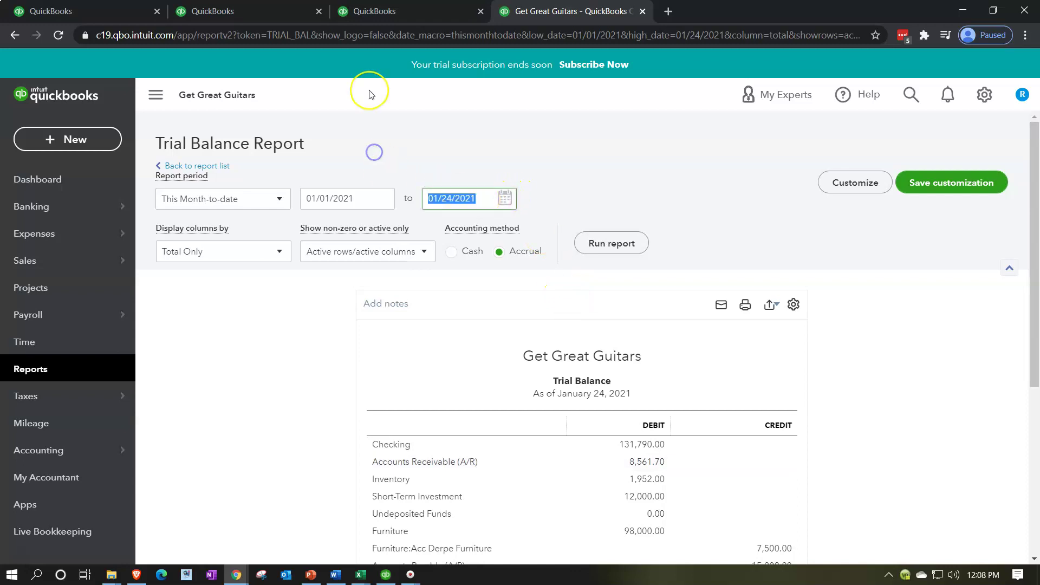
type("02/28/2021")
key("Tab")
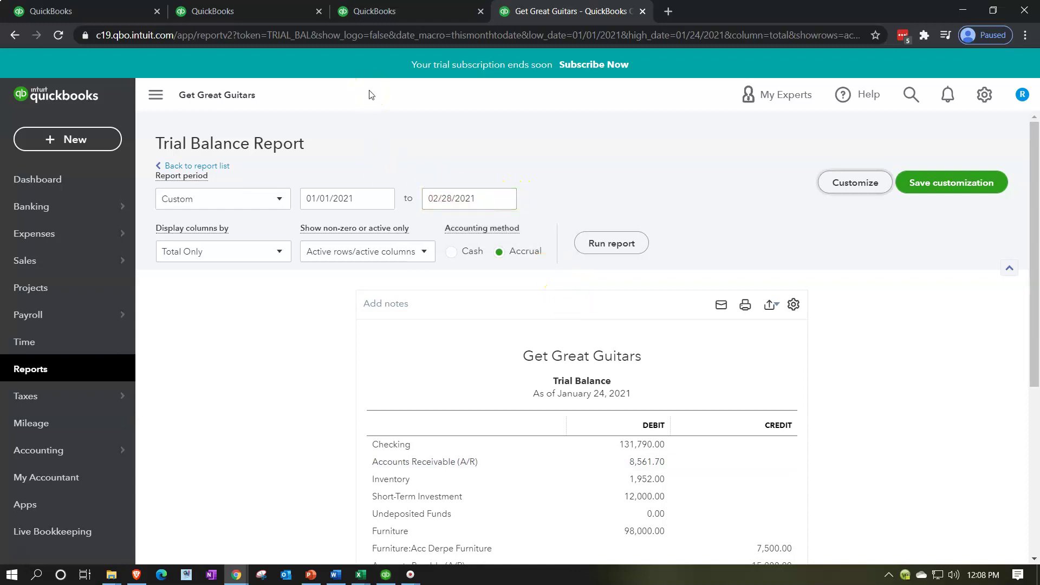
left_click(598, 237)
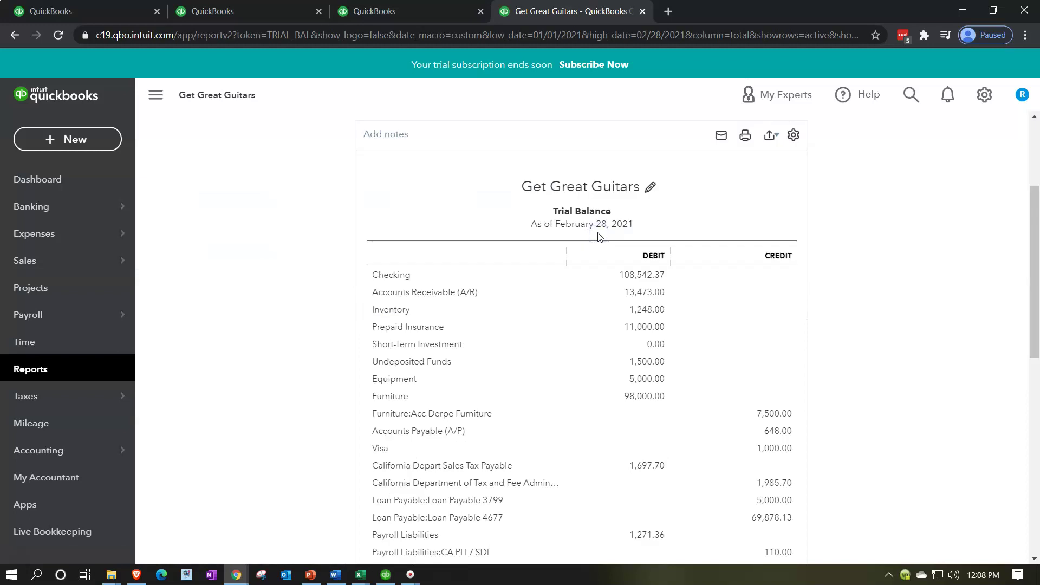
left_click(162, 105)
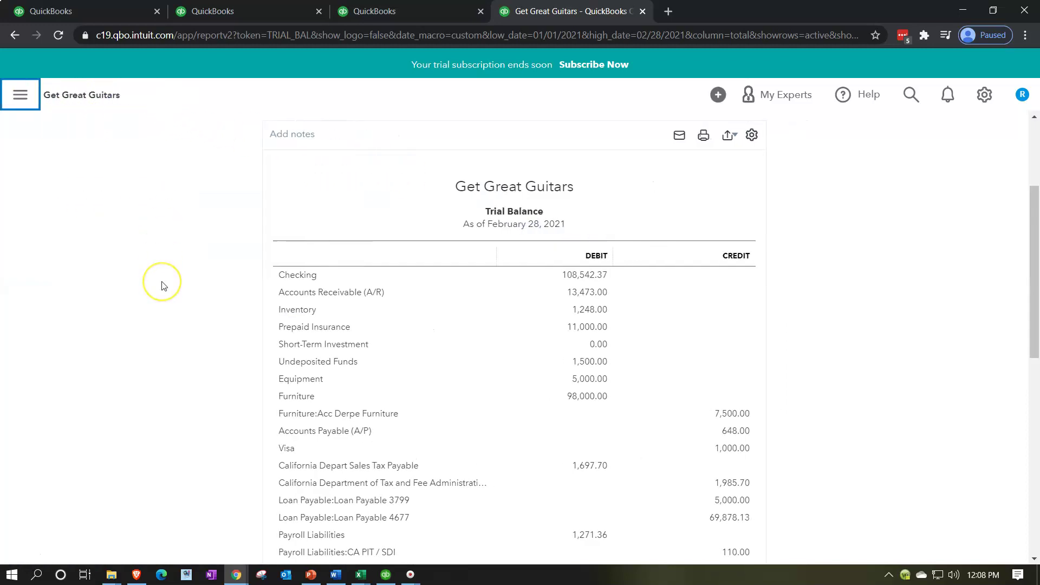
key("ctrl+plus")
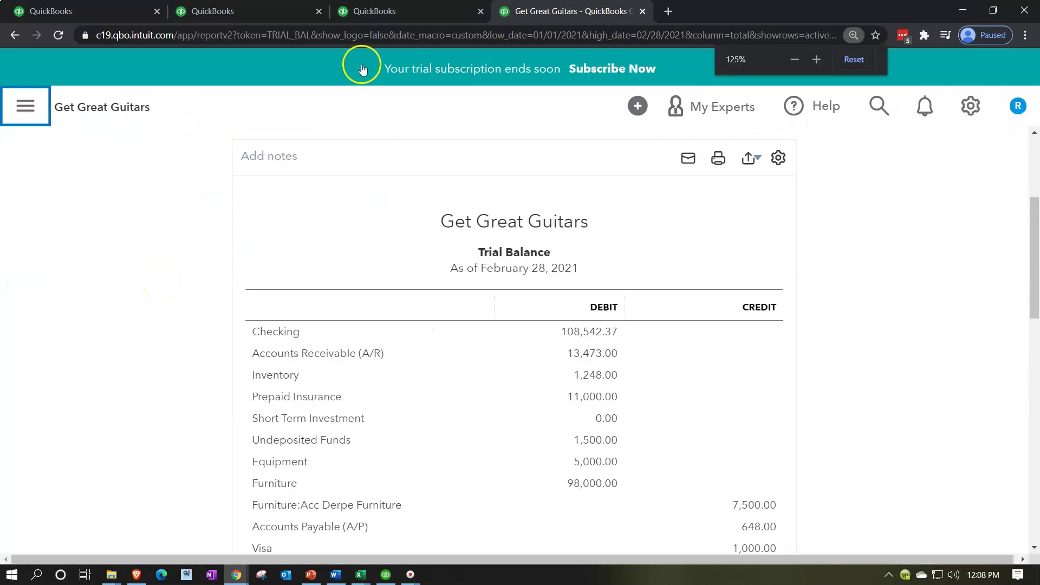
Step: Open the Profit and Loss report from the favorite reports in the third browser tab
left_click(403, 12)
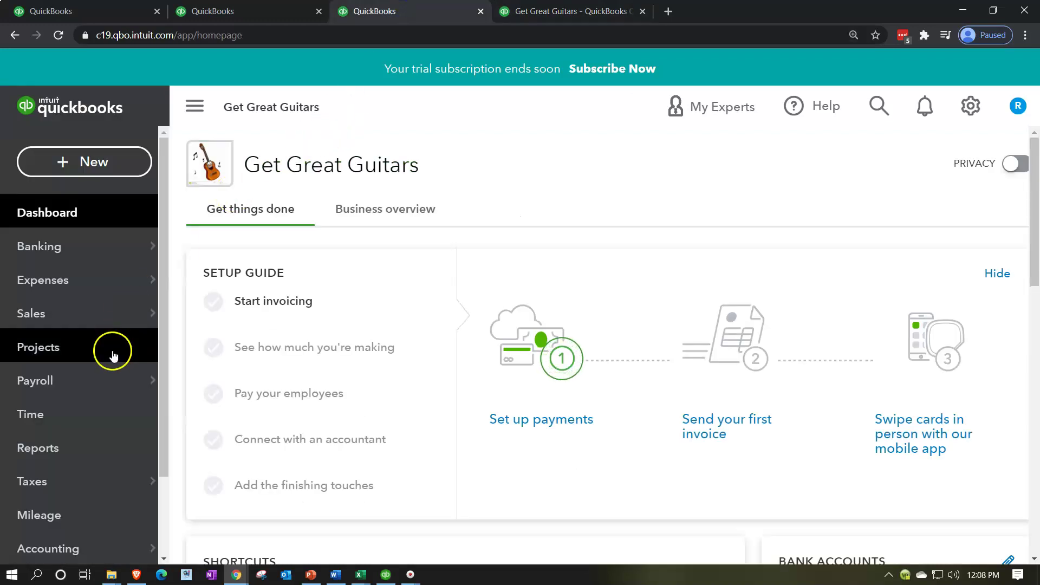
left_click(84, 446)
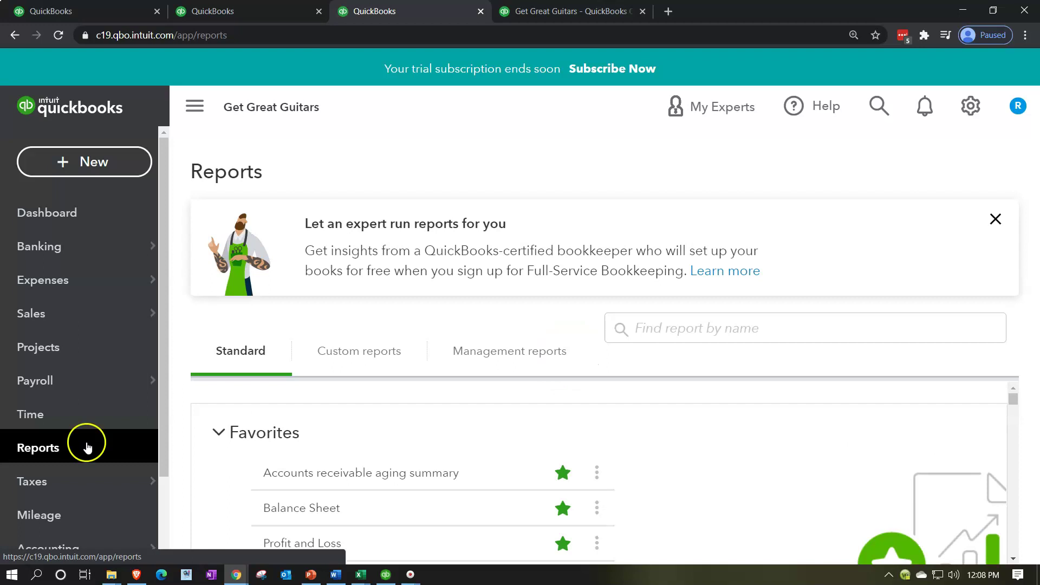
left_click(325, 544)
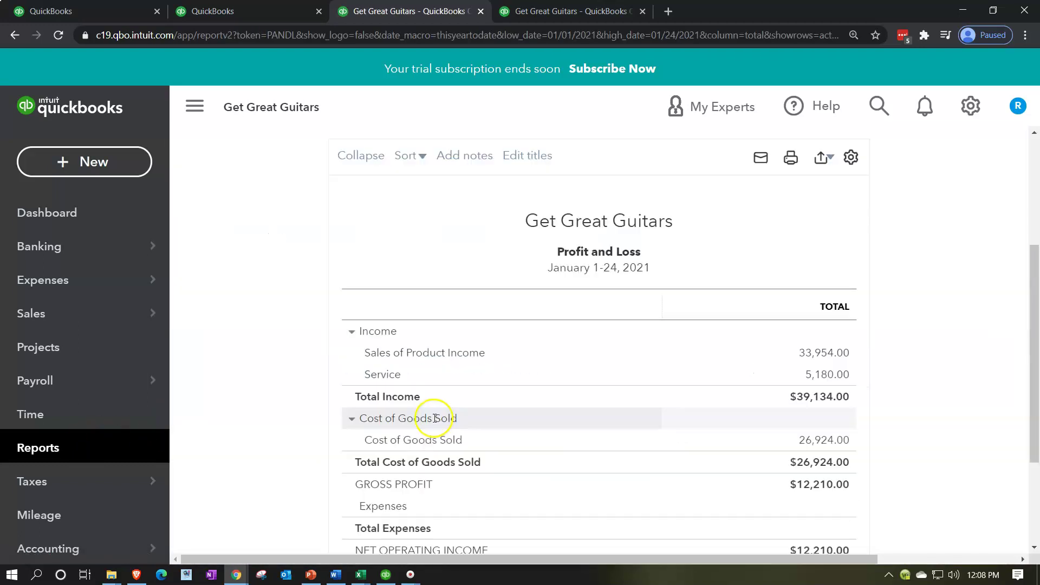
Step: Run the Profit and Loss report with an end date of 02/28/2021 and hide the navigation menu
left_click(583, 245)
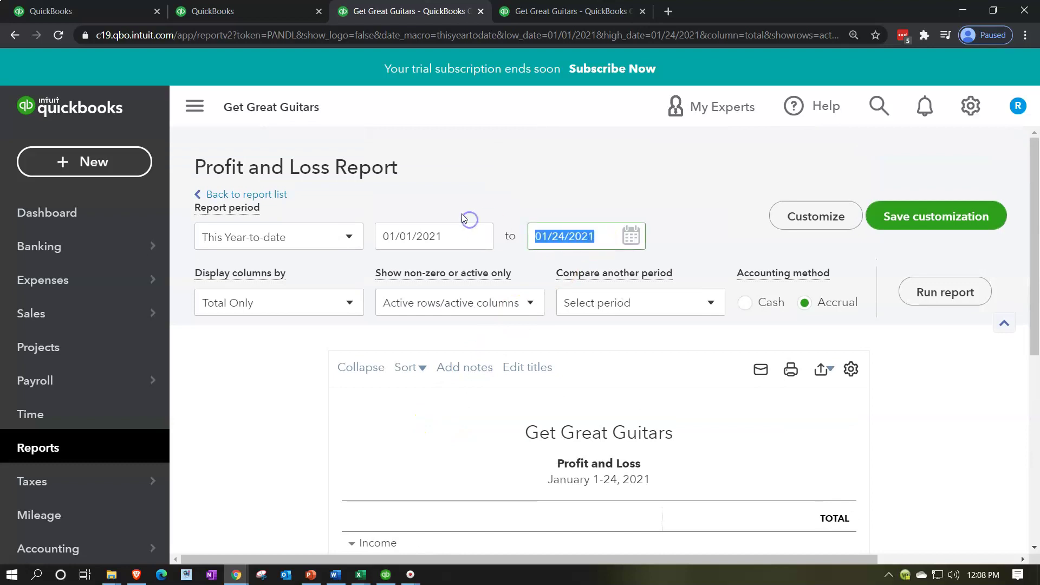
type("02/28/2021")
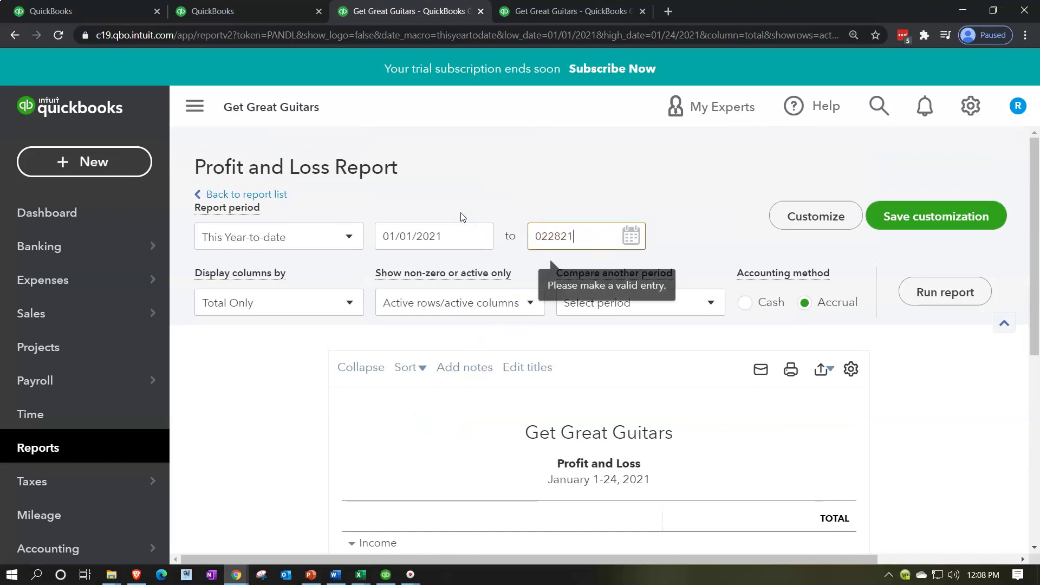
key("Tab")
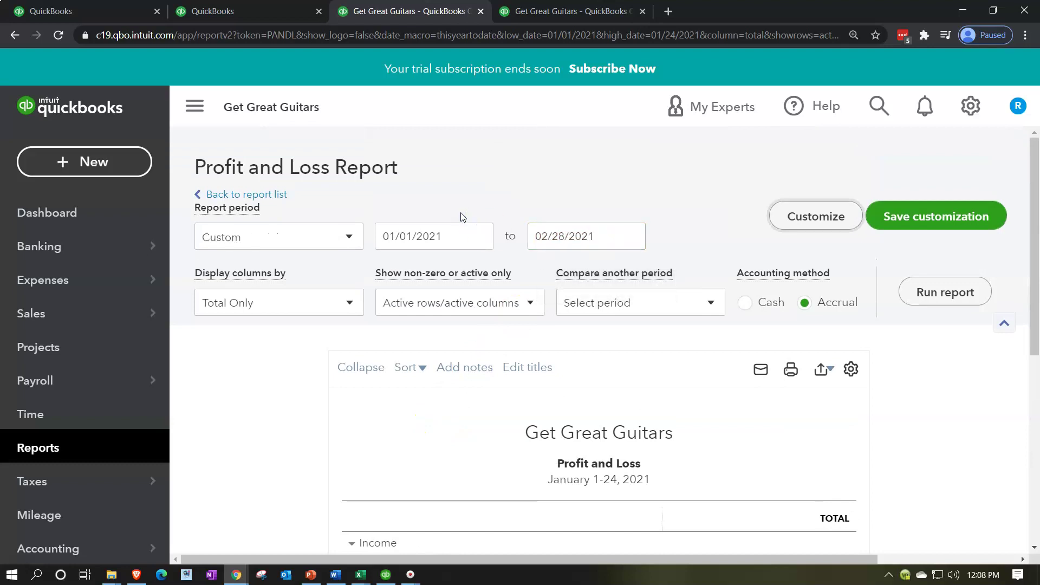
left_click(925, 291)
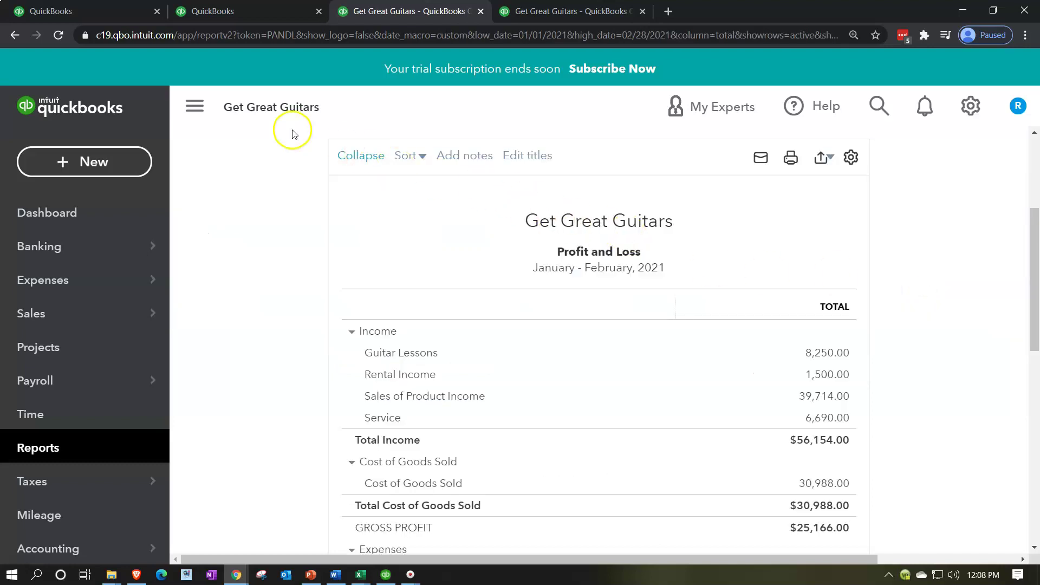
left_click(202, 106)
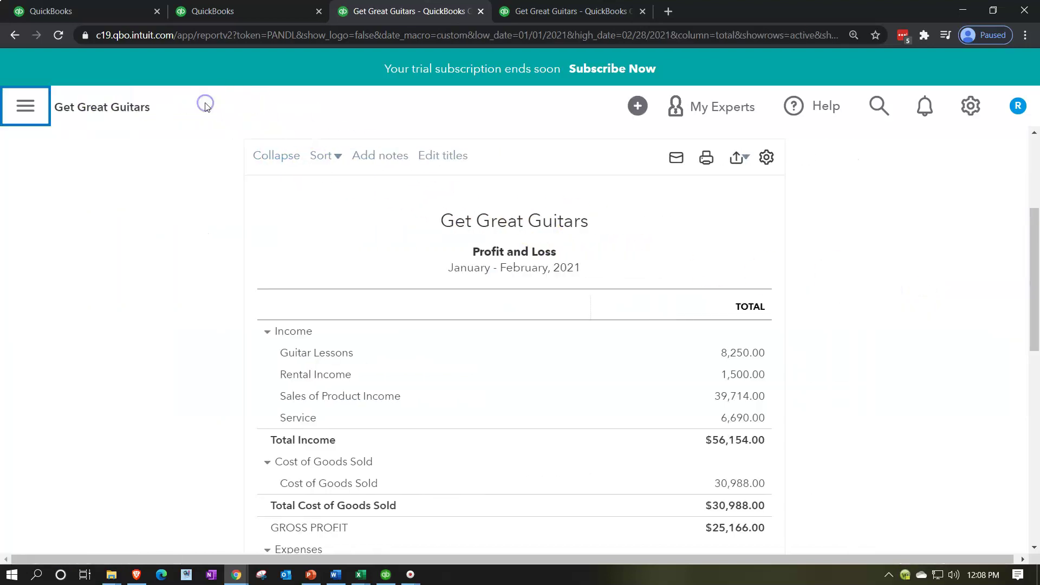
Step: Open the Balance Sheet from the favorite reports in the second browser tab
left_click(247, 15)
left_click(92, 449)
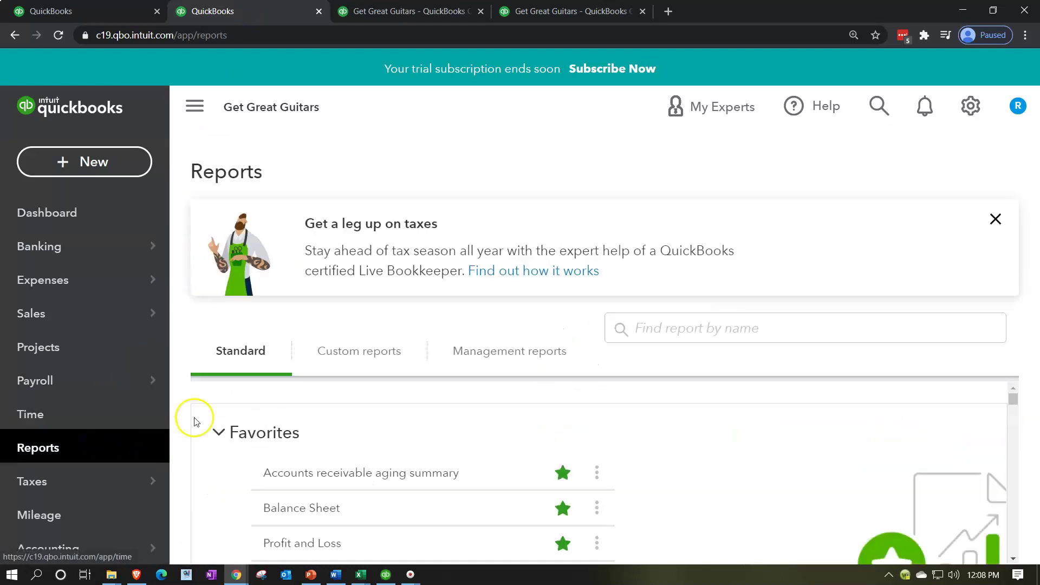
left_click(317, 508)
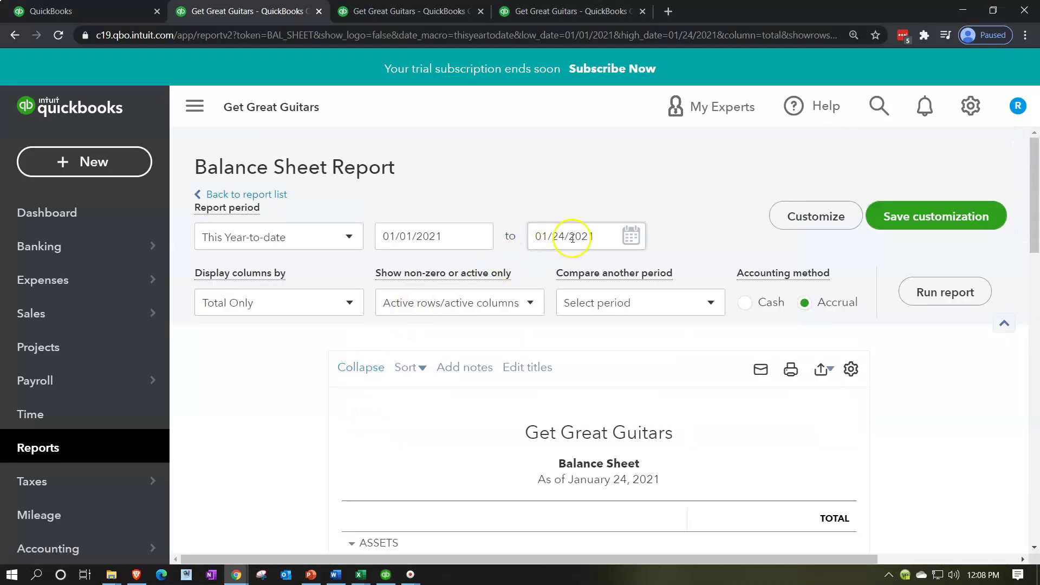
Step: Run the Balance Sheet with an end date of 02/28/2021 and hide the navigation menu
left_click(591, 232)
type("022821")
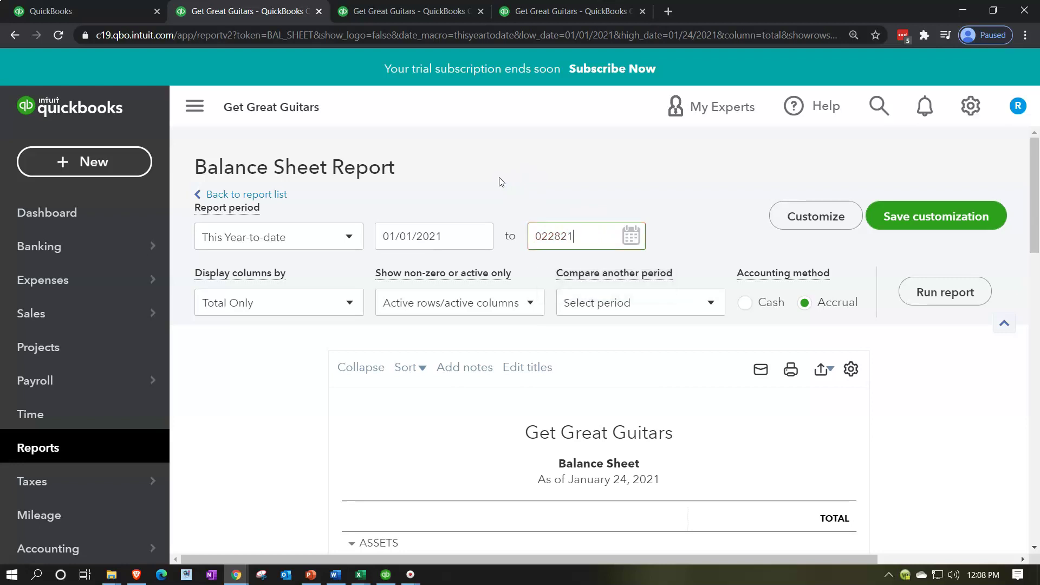
key("Tab")
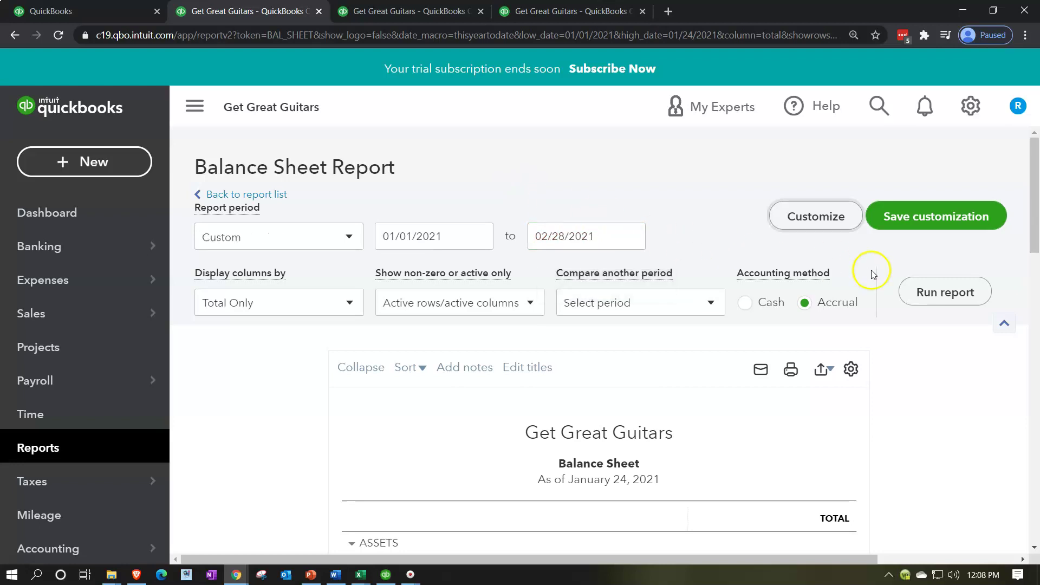
left_click(929, 294)
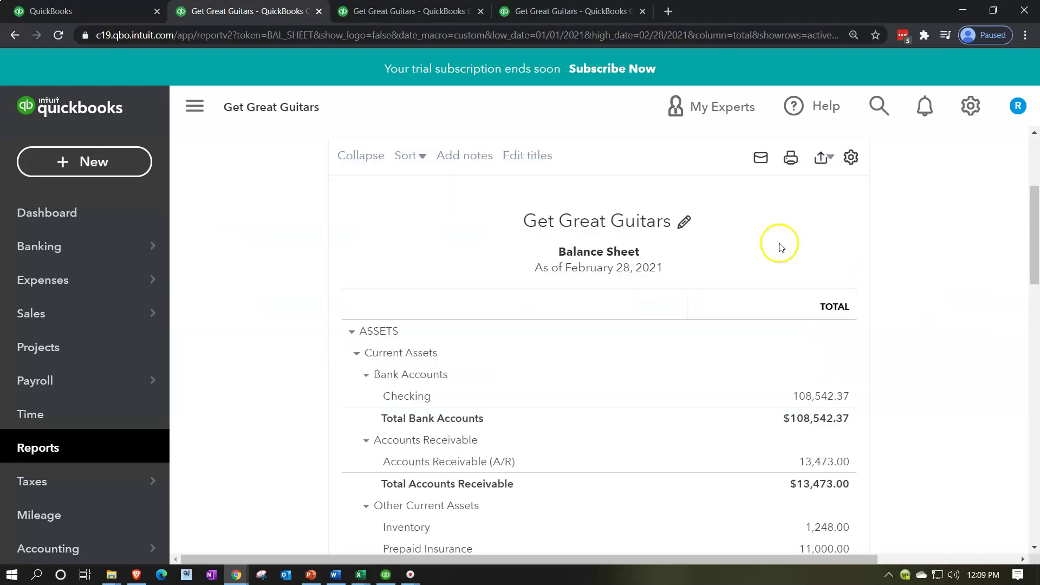
left_click(205, 108)
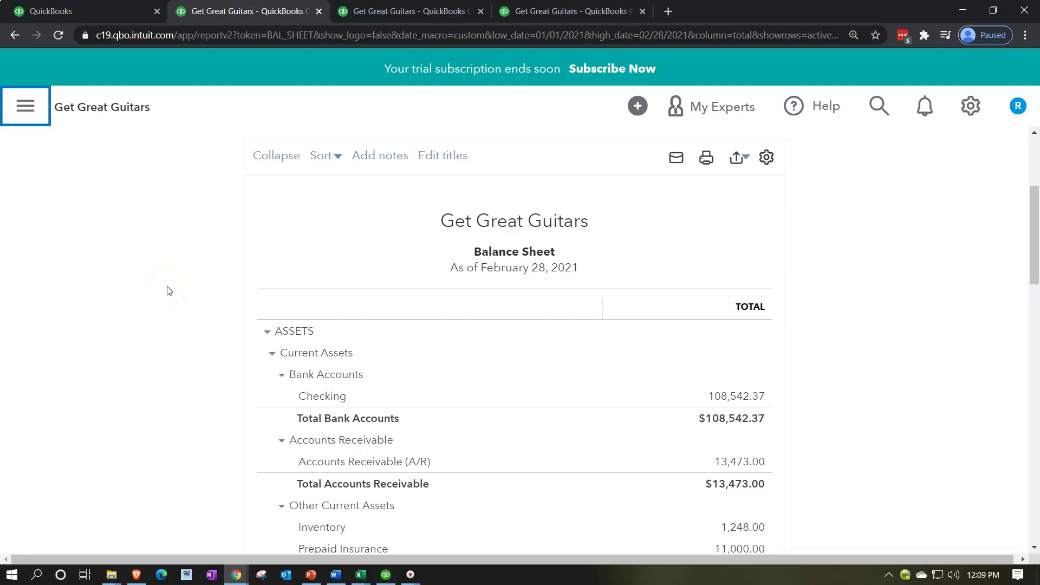
Step: Examine the Balance Sheet's liabilities, and switch to Adj Entry Worksheet 02.28.21.xlsx in Excel to examine its trial balance accounts and adjusting entries
scroll(169, 291, "down", 10)
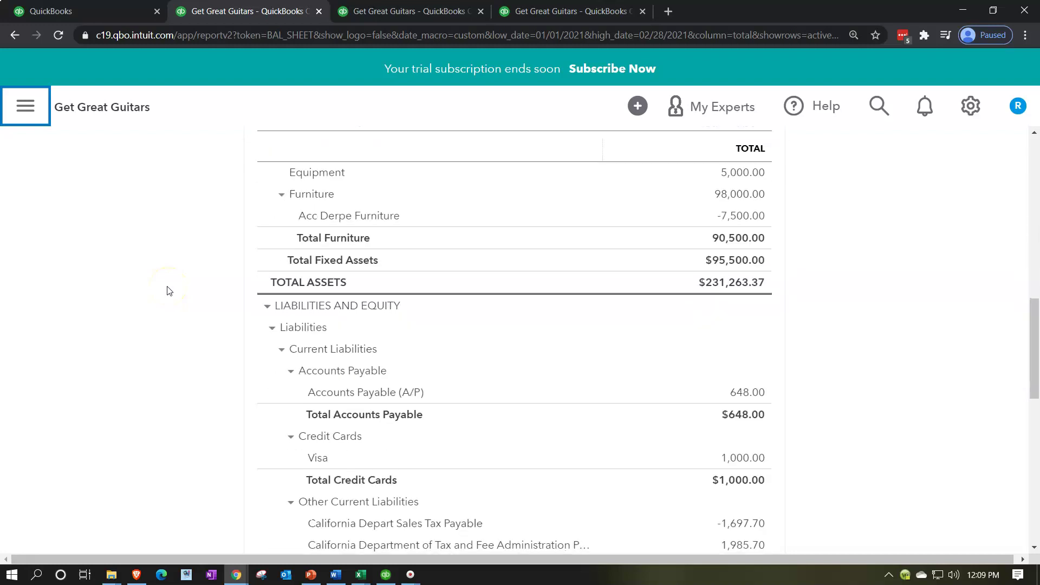
scroll(168, 291, "down", 6)
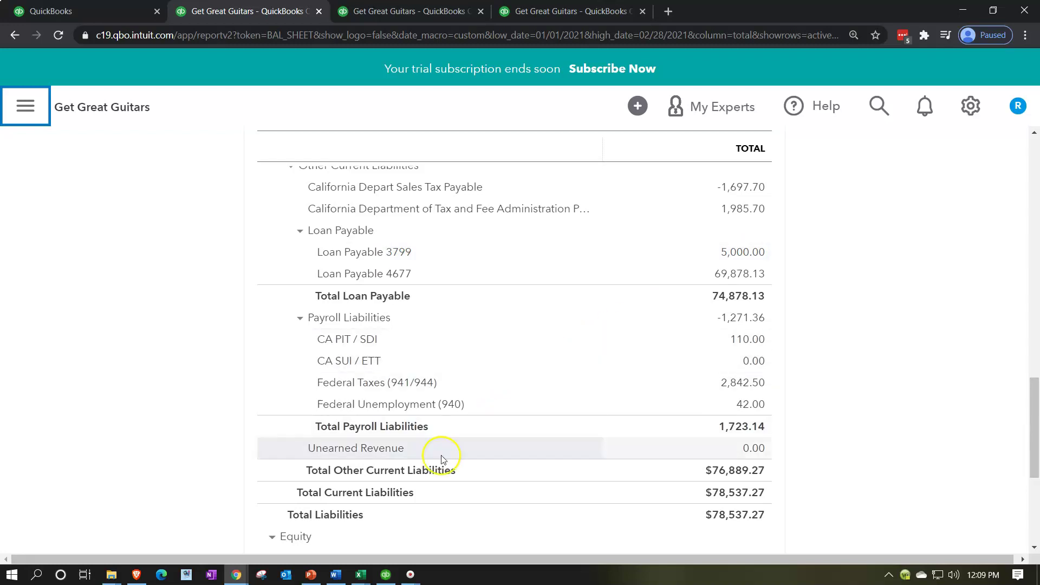
mouse_move(364, 576)
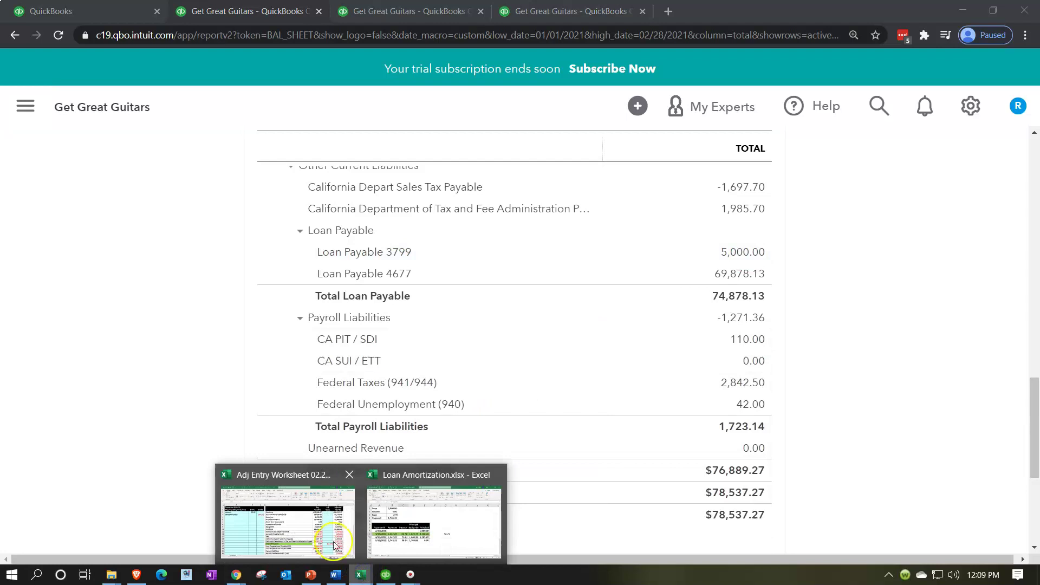
left_click(307, 514)
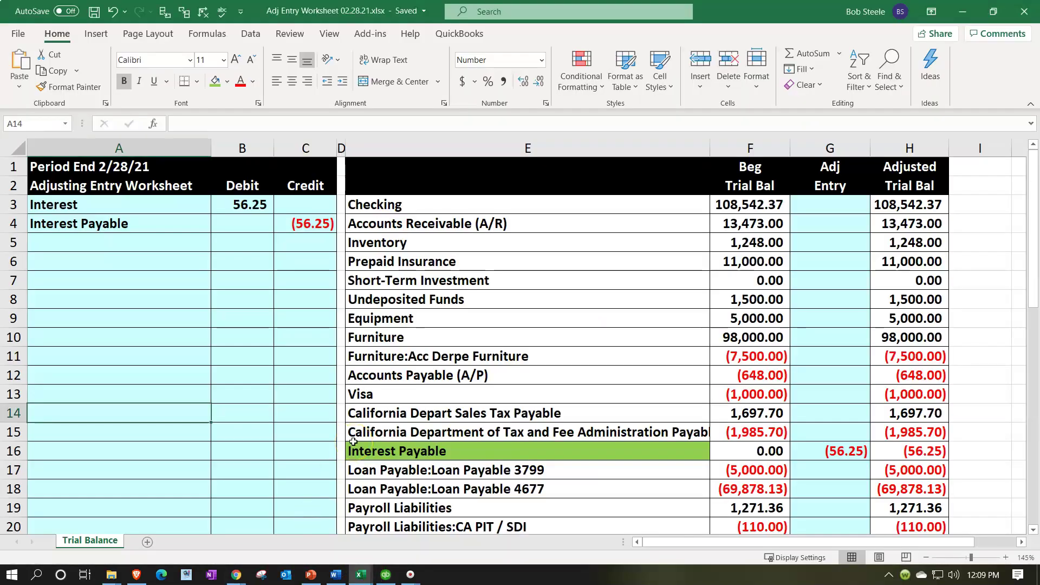
scroll(353, 442, "down", 4)
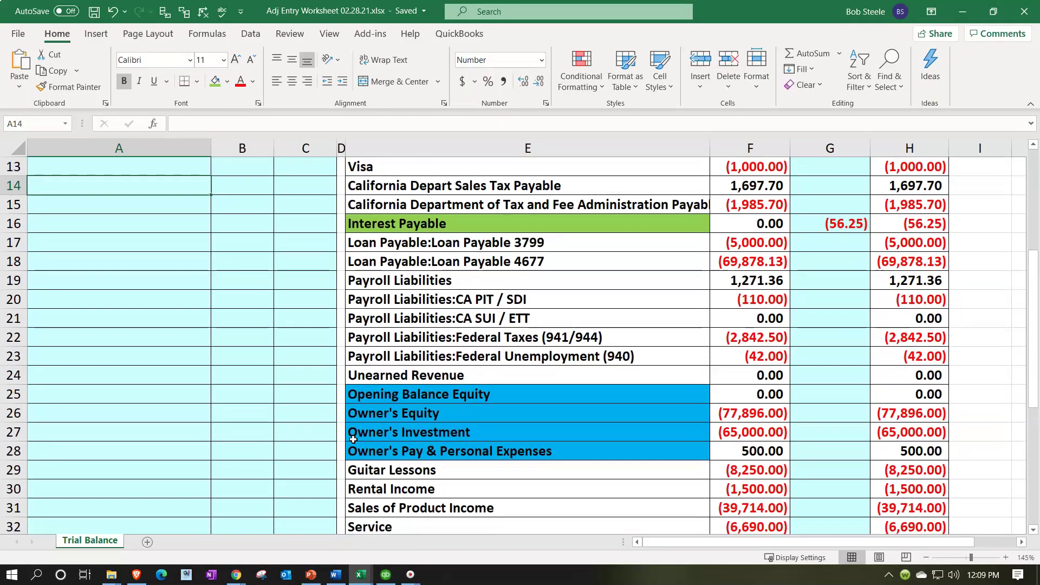
scroll(353, 440, "down", 1)
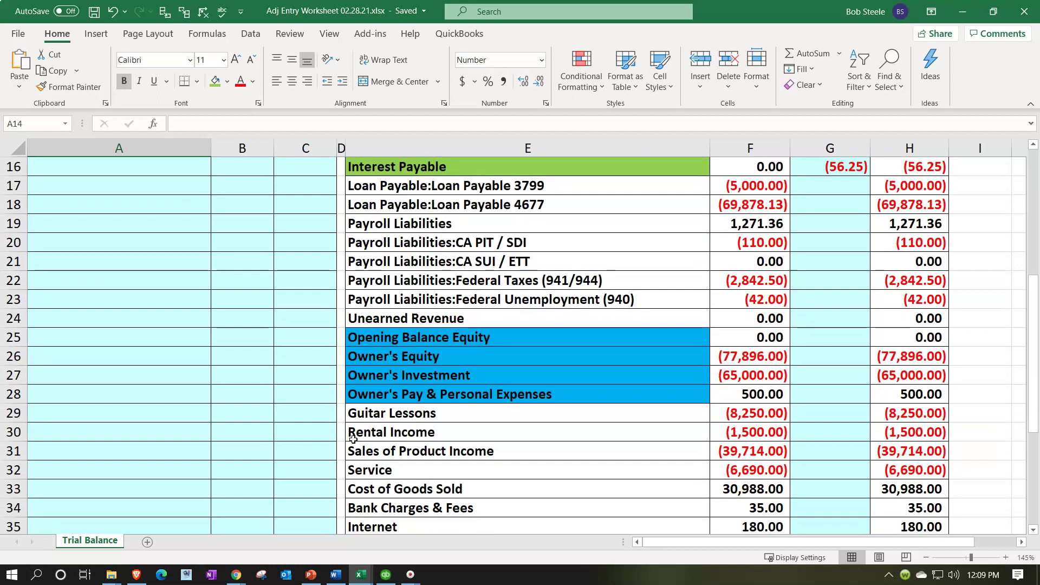
scroll(354, 439, "down", 3)
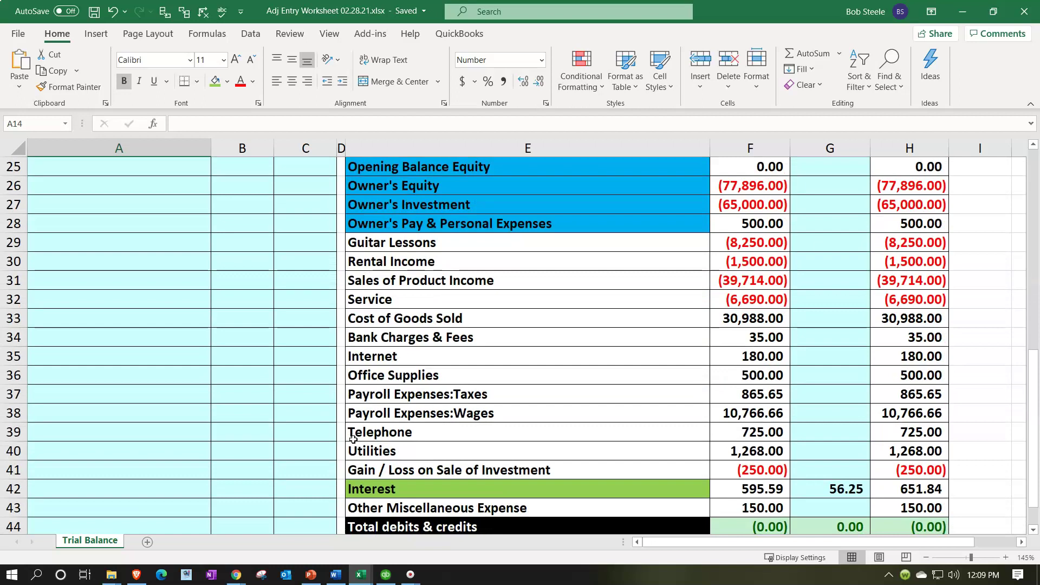
Step: Examine the Interest Payable and Interest adjustments in the worksheet, and view the QuickBooks Desktop home page for comparison
scroll(353, 440, "up", 7)
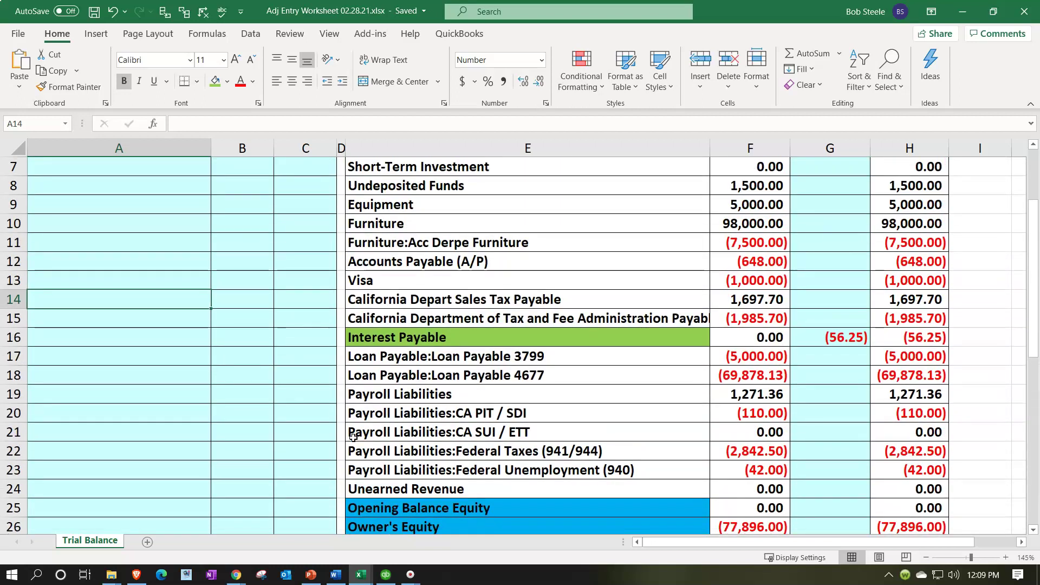
left_click(386, 395)
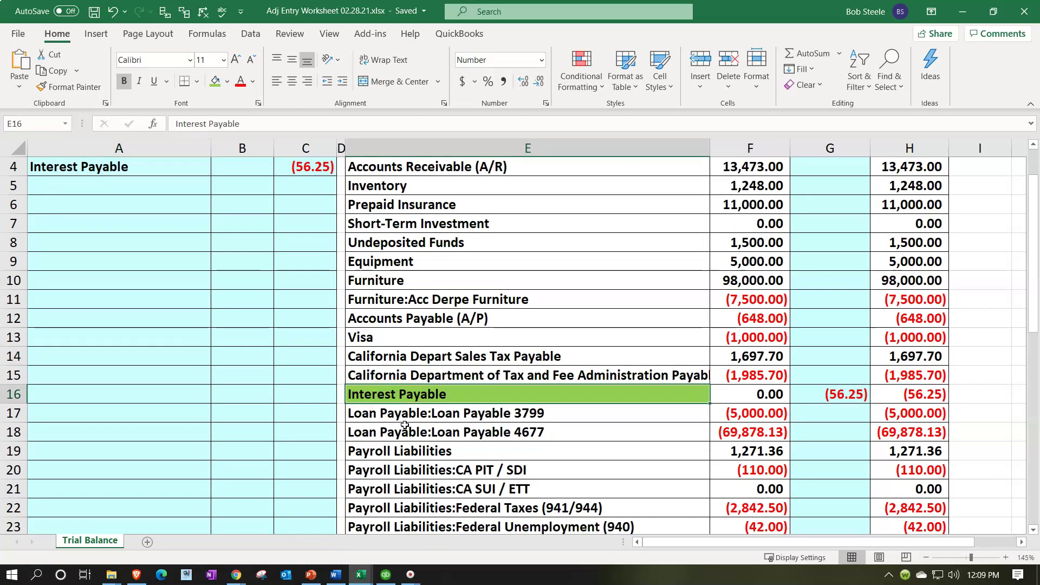
left_click(900, 390)
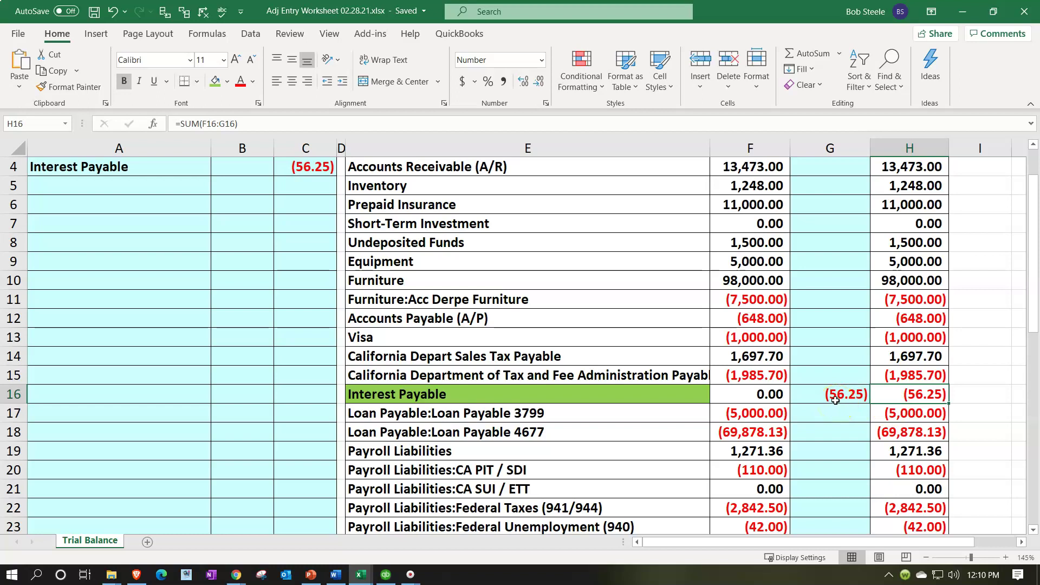
scroll(836, 401, "down", 4)
scroll(836, 401, "down", 4)
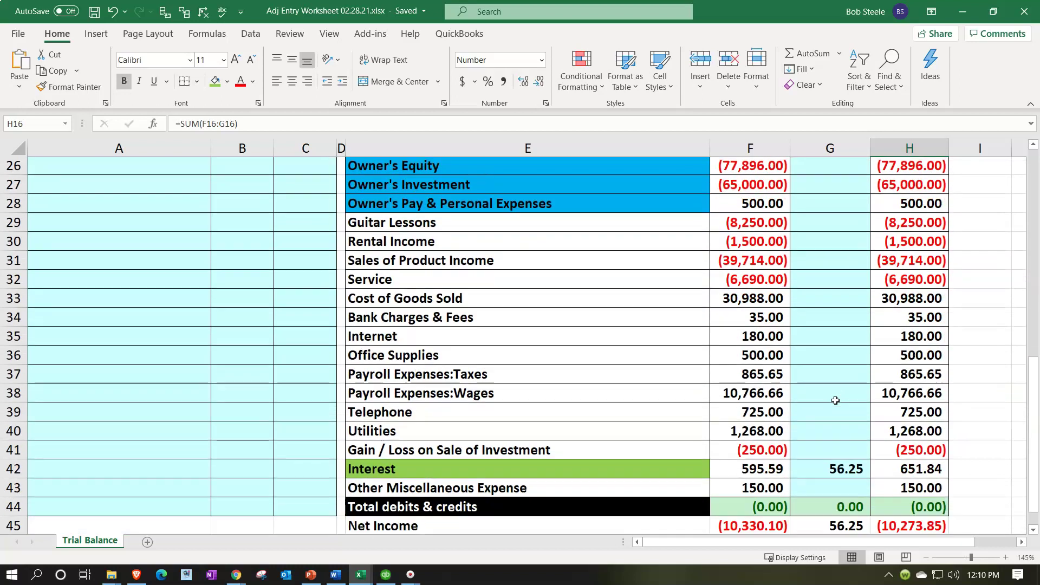
left_click(903, 437)
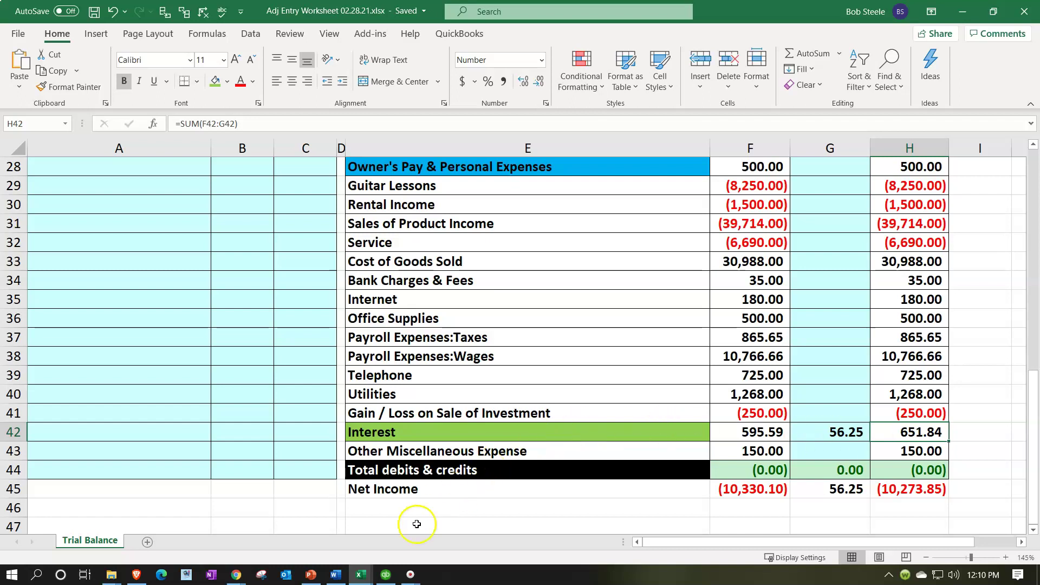
left_click(387, 575)
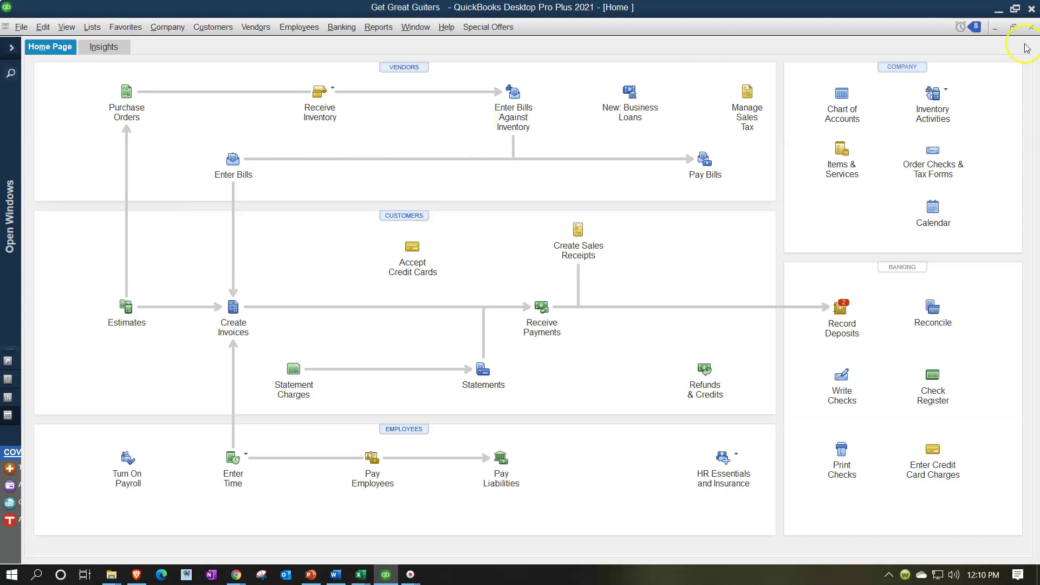
left_click(999, 10)
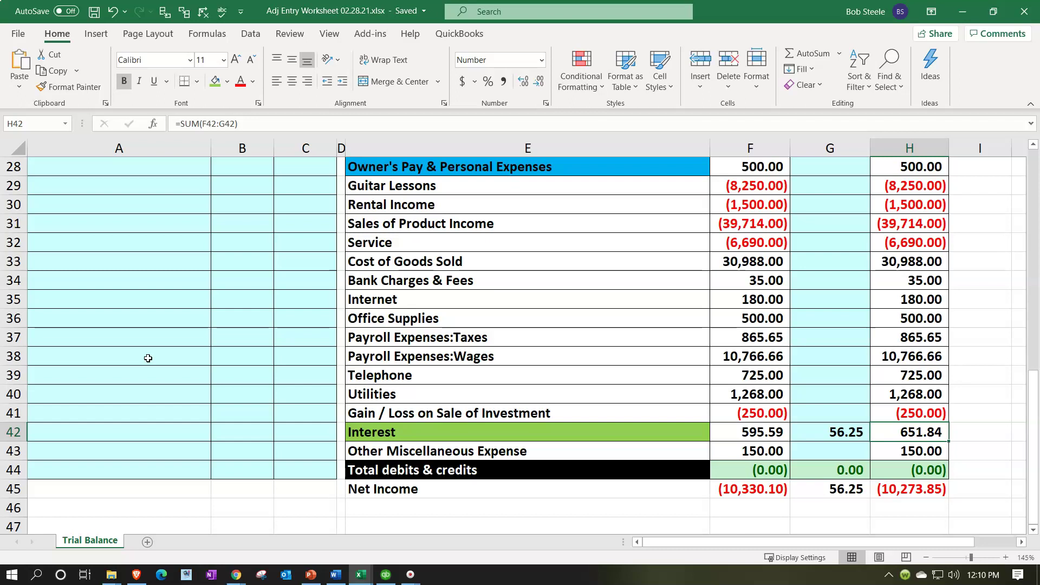
Step: Examine the worksheet's adjusted trial balance from Checking through Undeposited Funds and the Interest Payable account
scroll(148, 358, "up", 6)
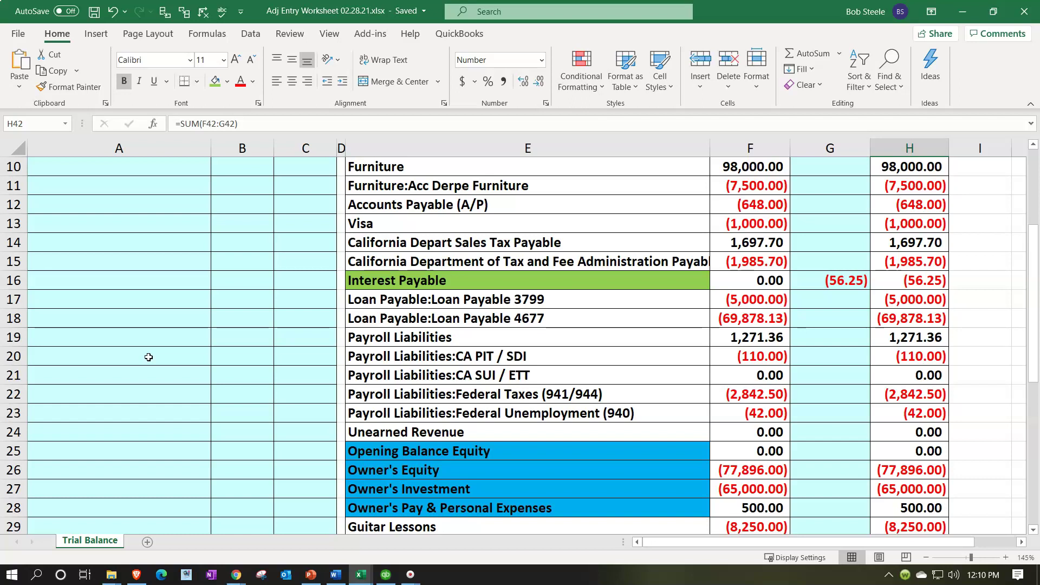
scroll(148, 357, "up", 3)
left_click_drag(920, 223, 922, 301)
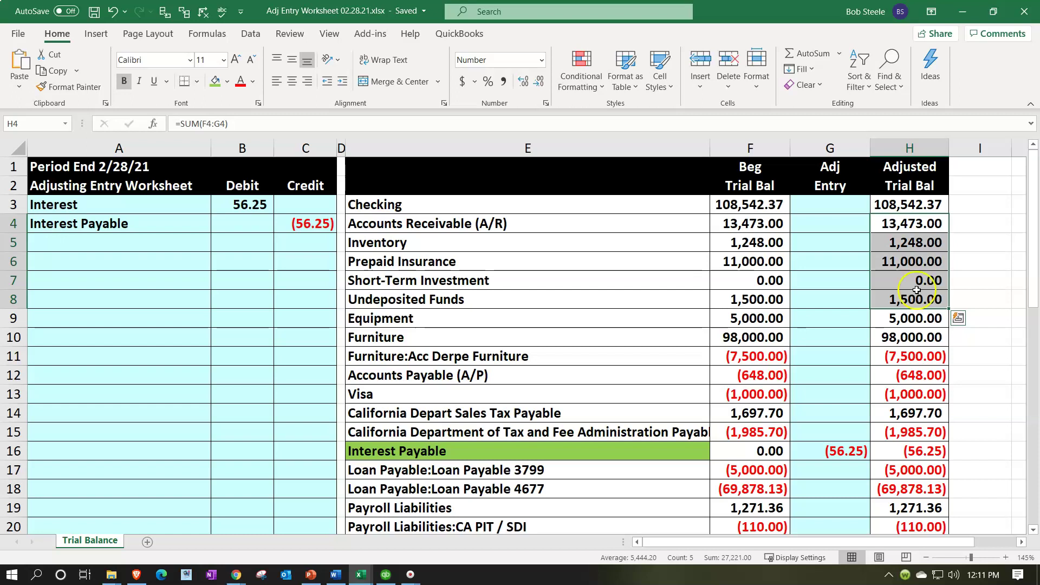
left_click_drag(916, 203, 913, 298)
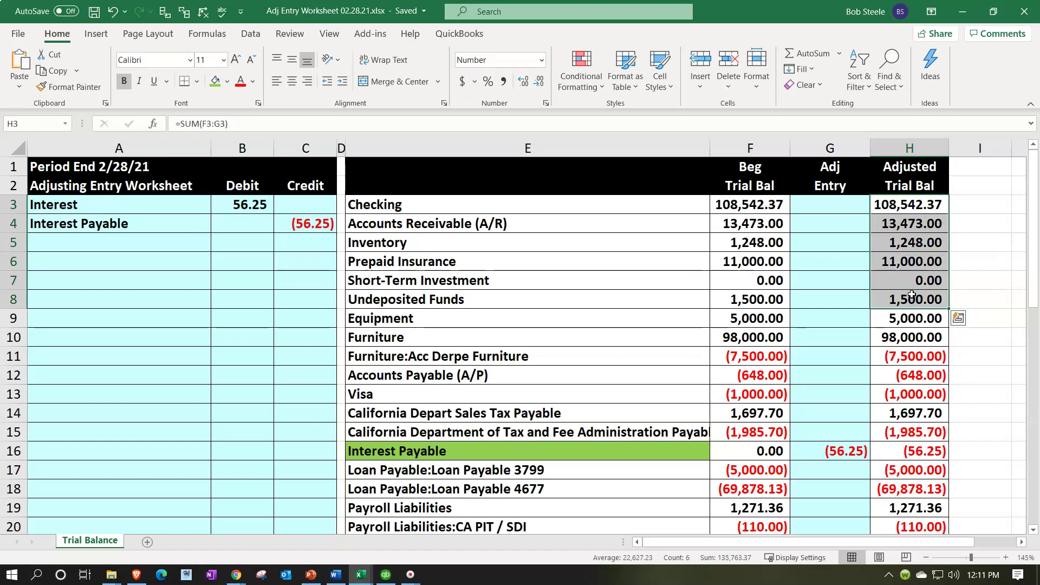
left_click(798, 357)
scroll(793, 374, "down", 1)
scroll(787, 385, "down", 1)
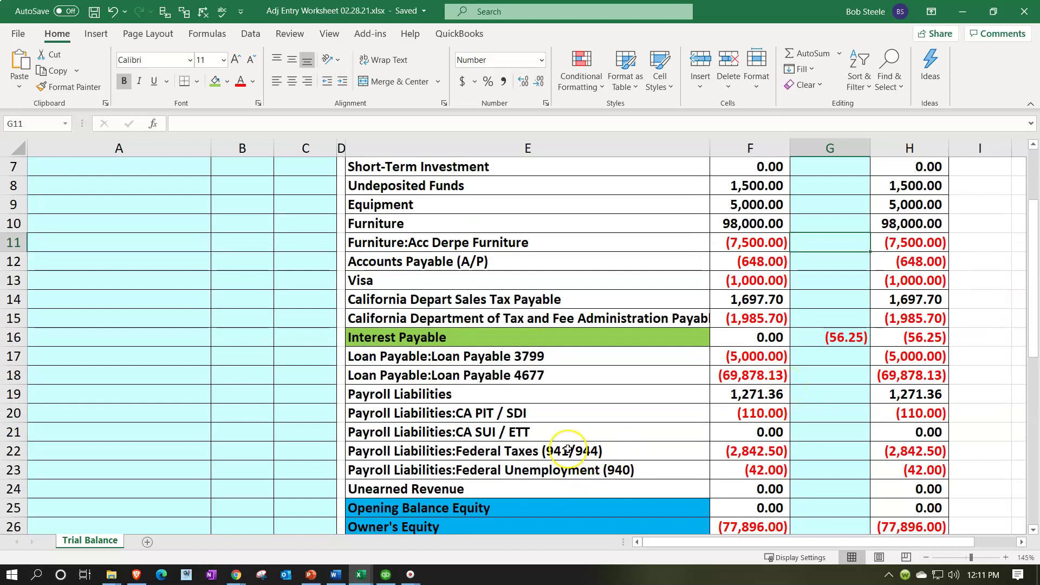
scroll(567, 450, "down", 1)
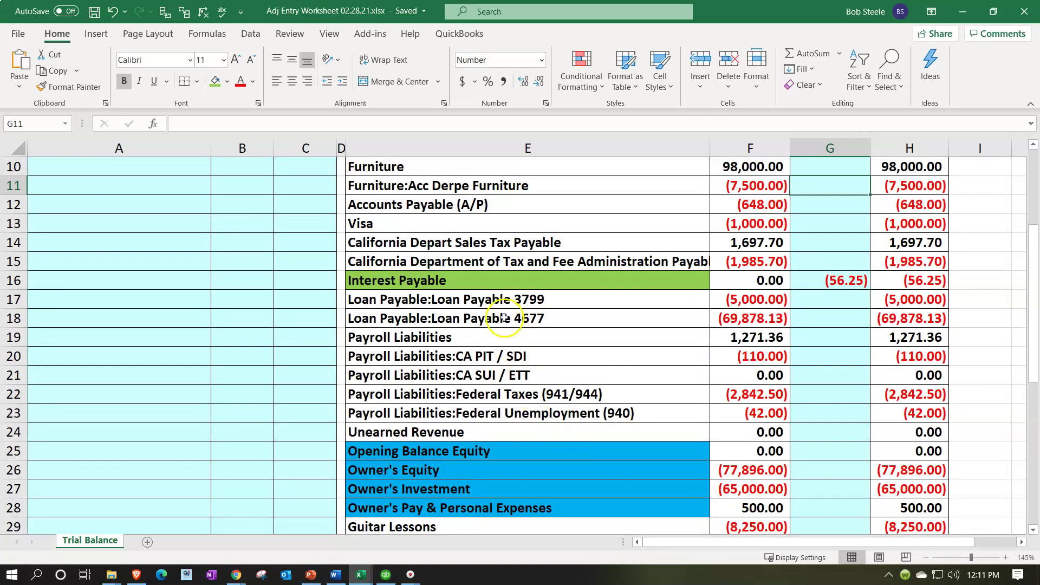
left_click(481, 280)
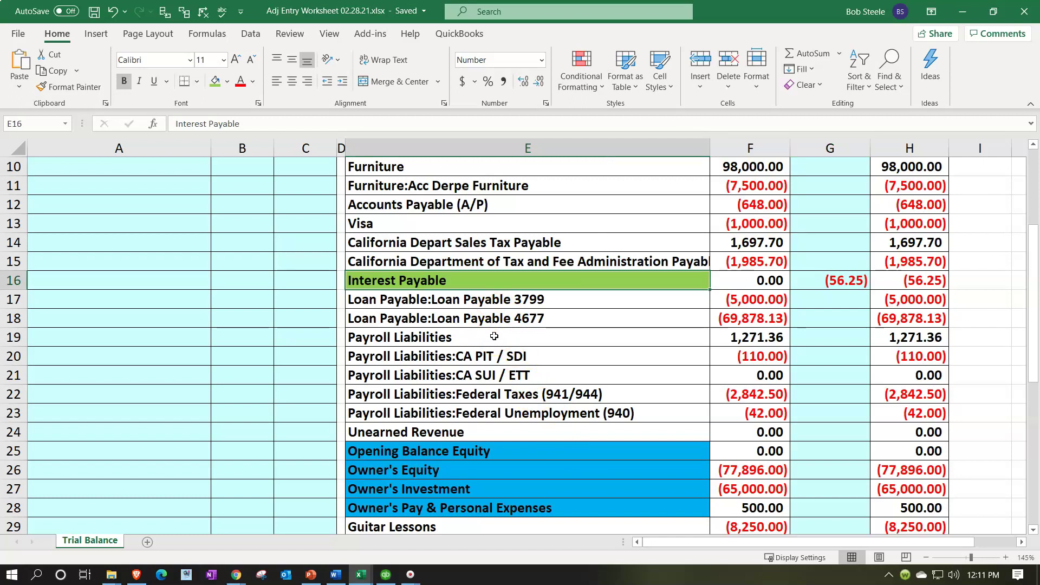
Step: Switch to QuickBooks Online in Chrome, show the navigation menu and view the forms available for new transactions
left_click(237, 576)
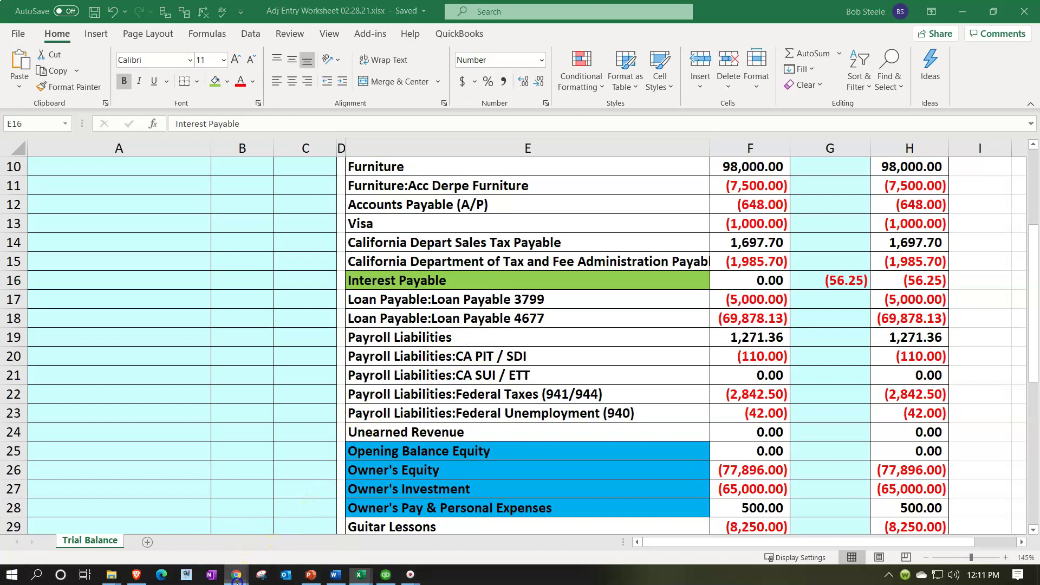
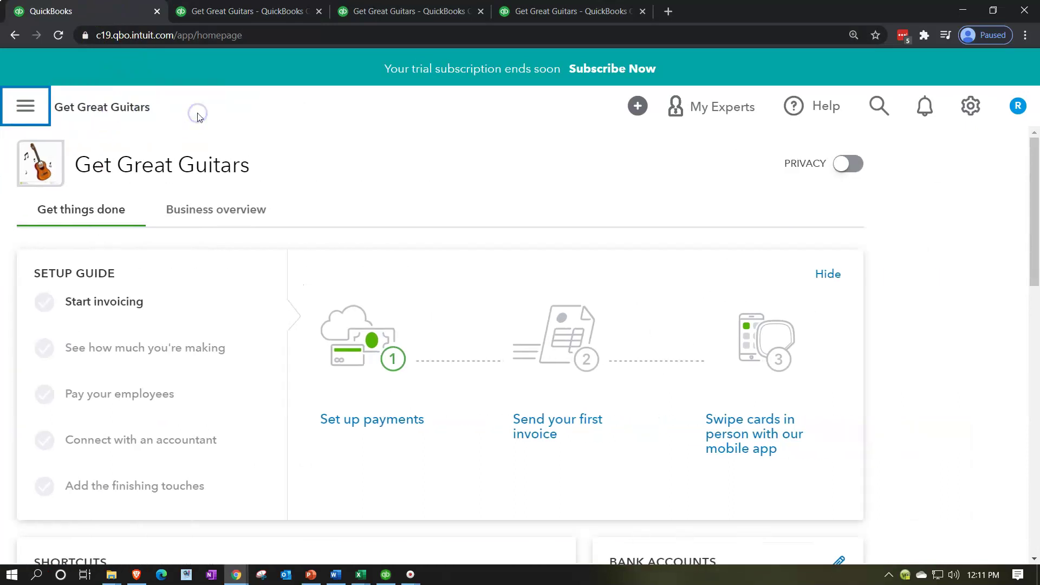
left_click(26, 109)
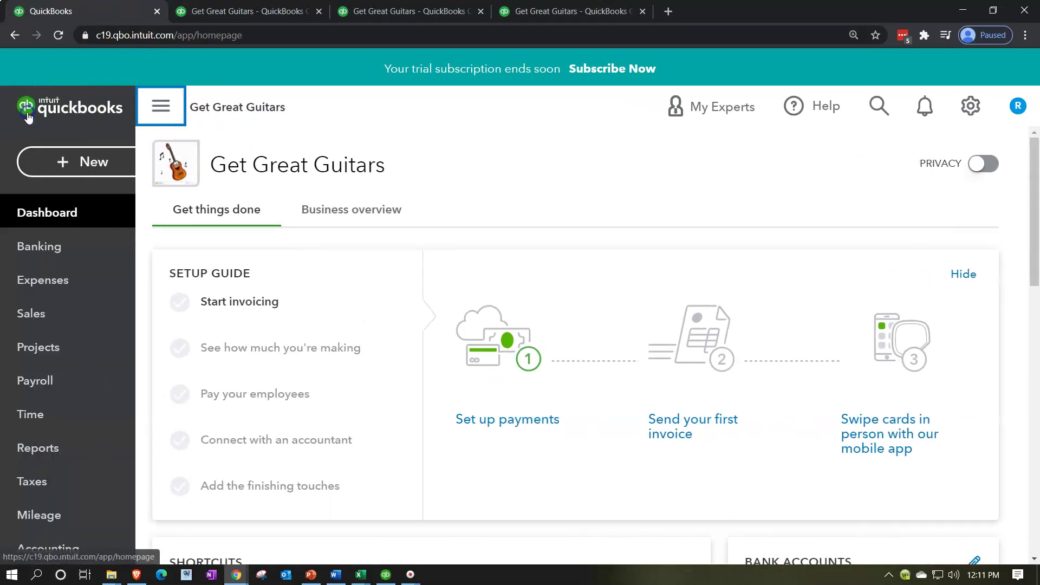
left_click(74, 162)
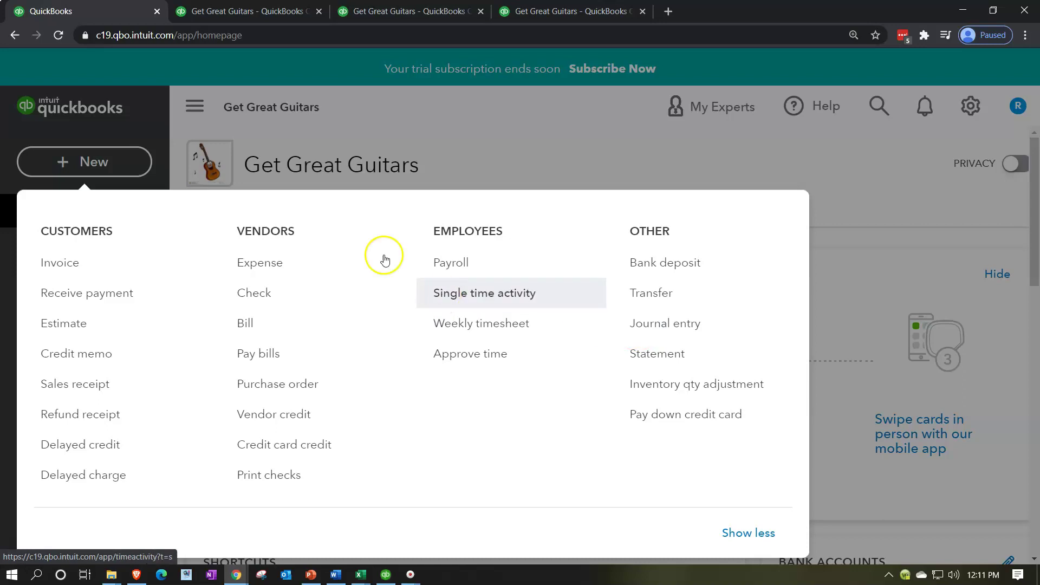
left_click(372, 128)
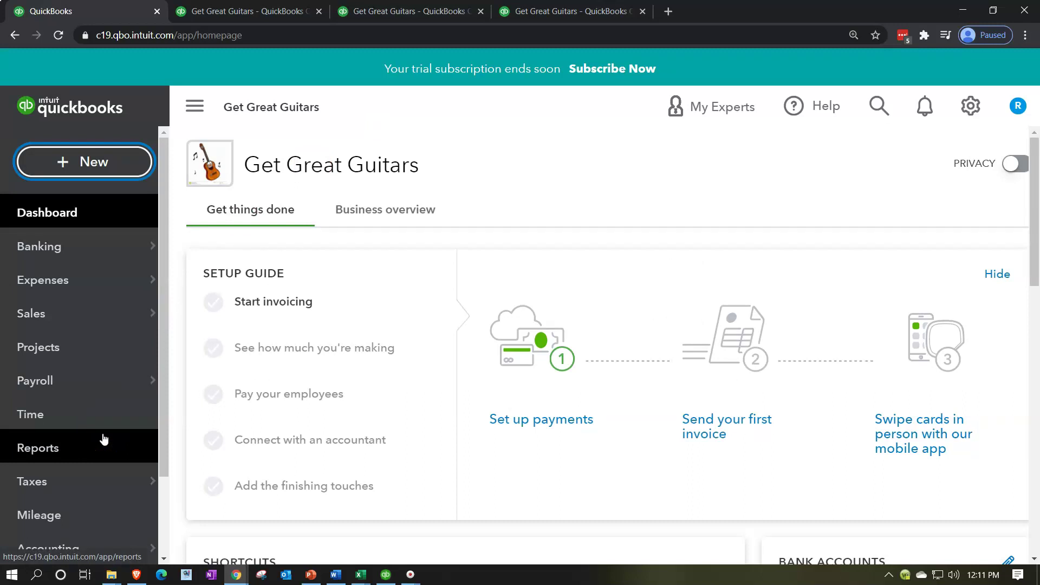
Step: Open the Chart of Accounts and display it at 110% zoom with the navigation menu hidden
scroll(104, 438, "down", 2)
left_click(33, 443)
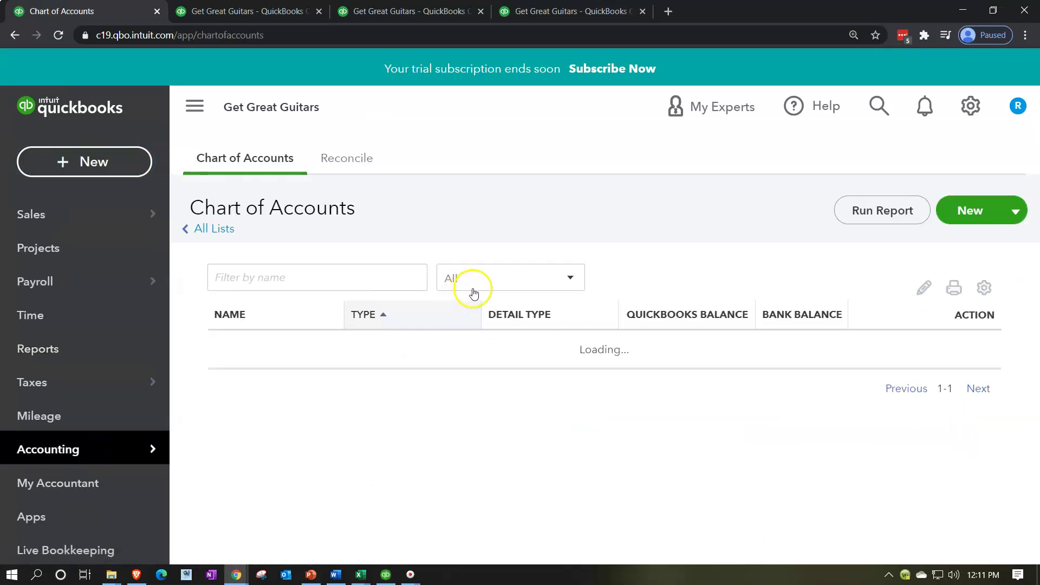
key("ctrl+minus")
key("ctrl+minus")
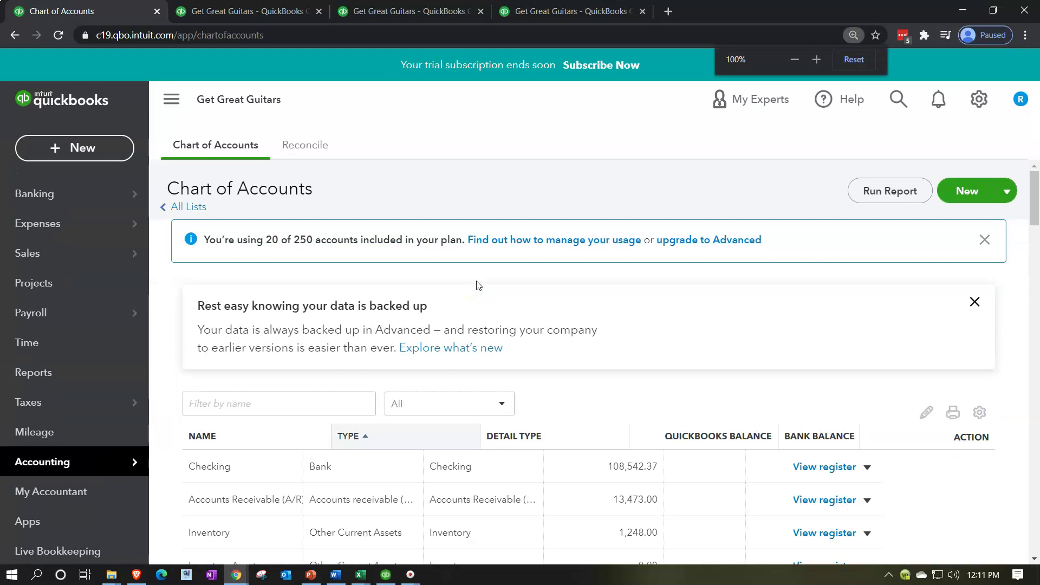
left_click(423, 272)
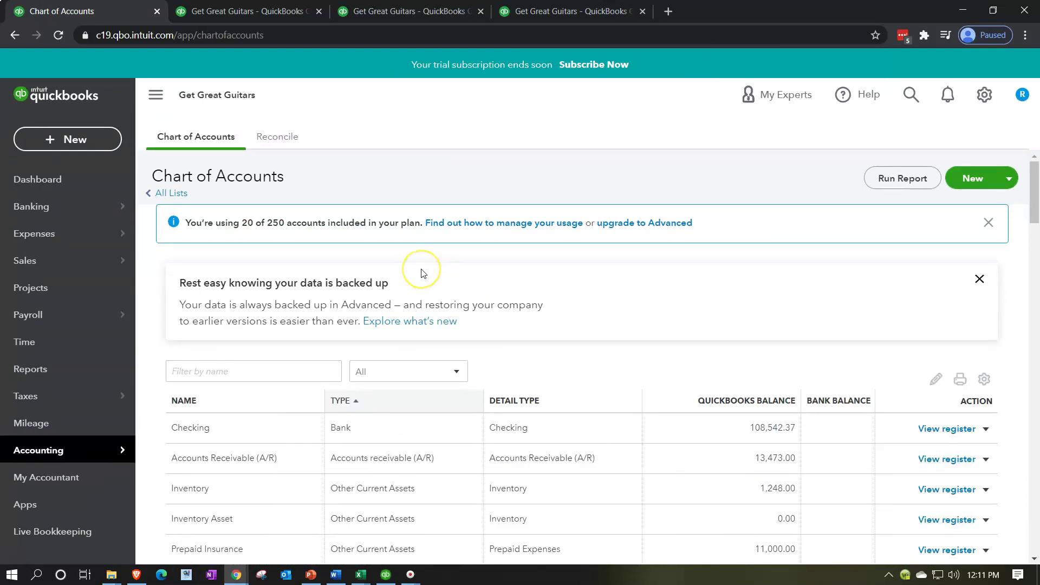
key("ctrl+plus")
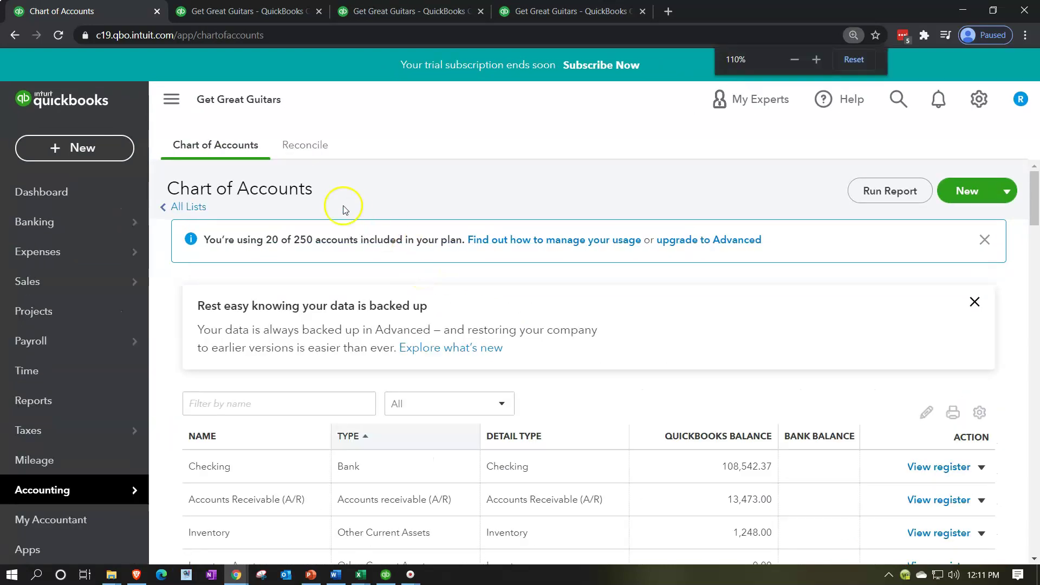
left_click(182, 112)
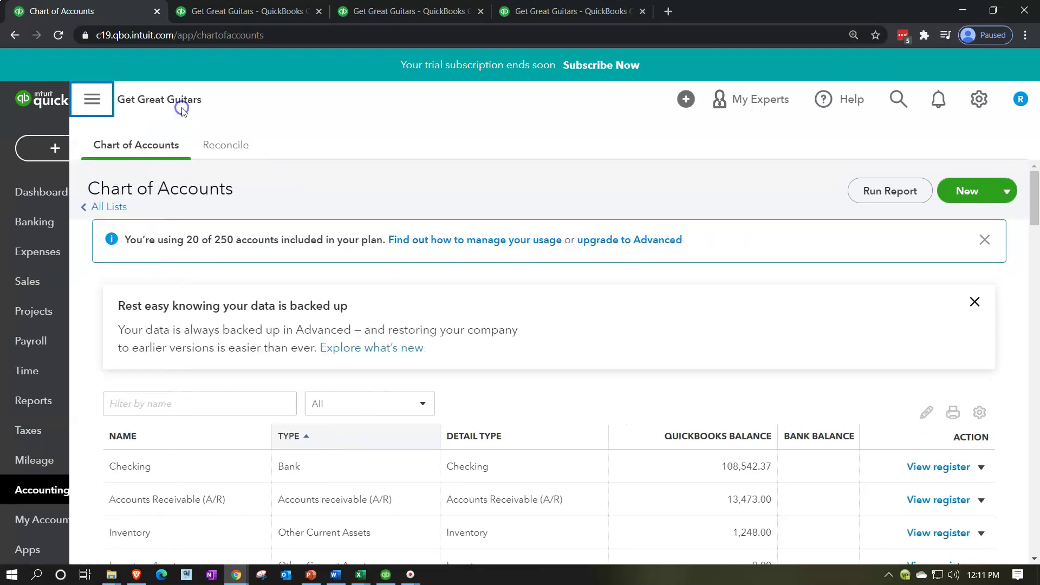
Step: Examine the Chart of Accounts, comparing the actions offered for balance sheet accounts such as Interest Payable with those for income and expense accounts
scroll(305, 388, "down", 7)
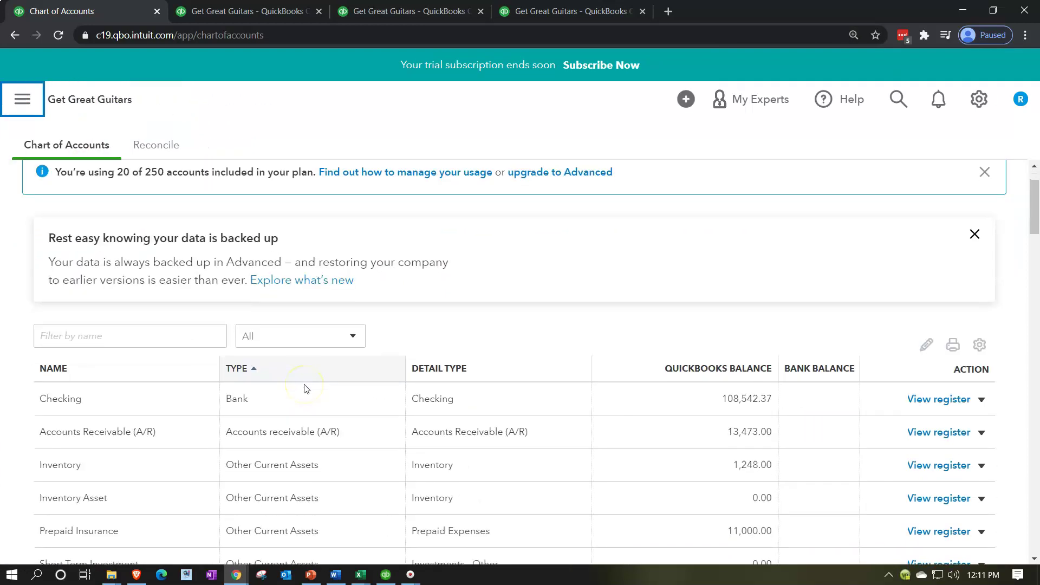
scroll(304, 388, "down", 3)
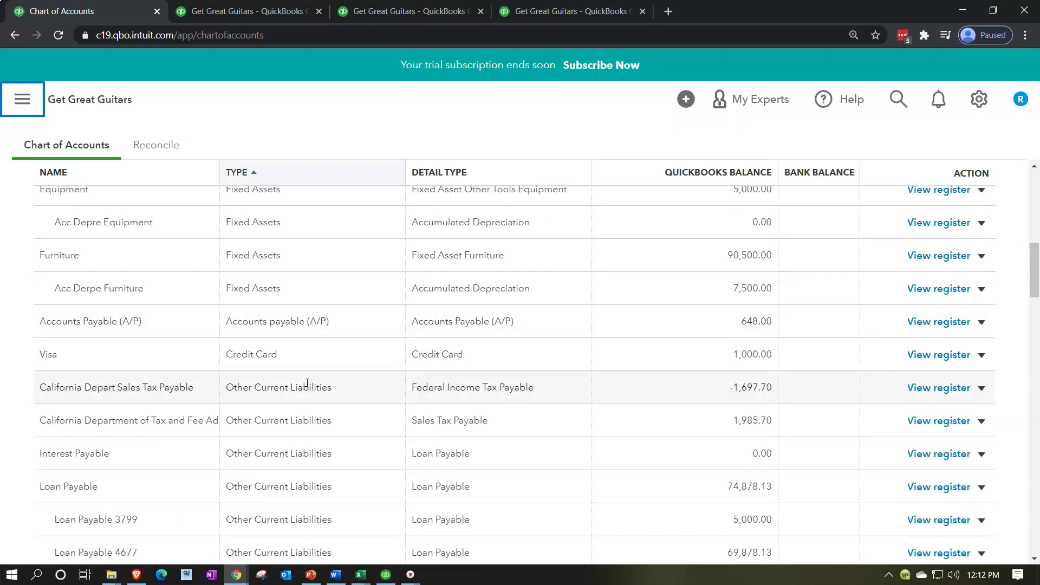
scroll(307, 383, "down", 3)
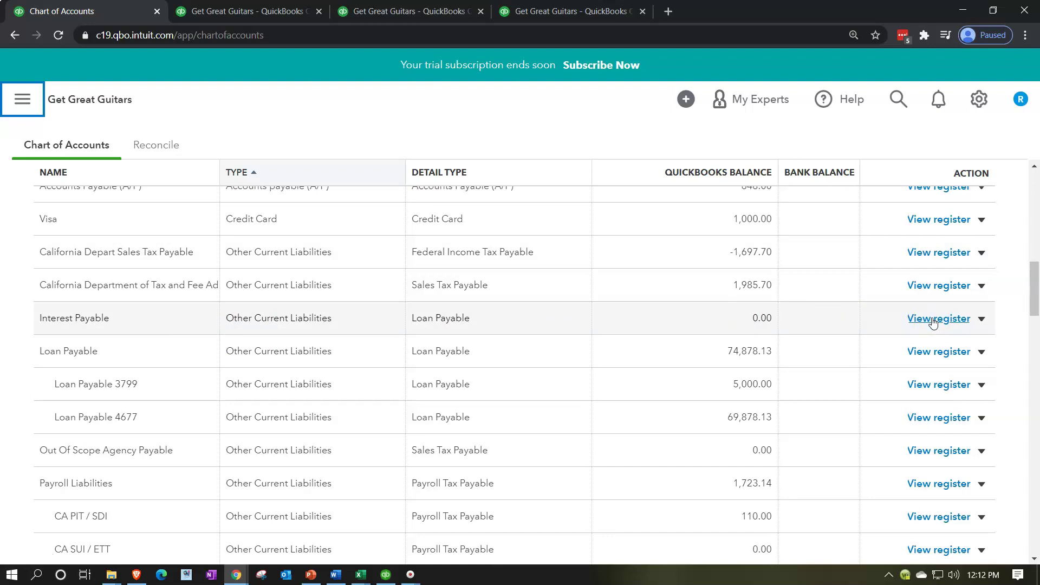
scroll(933, 322, "down", 15)
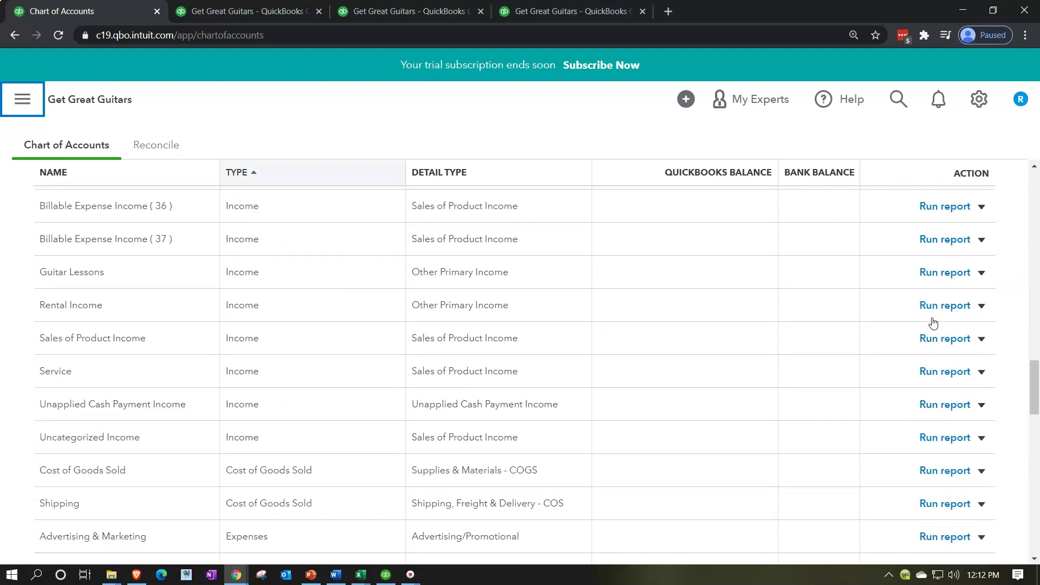
scroll(927, 452, "down", 1)
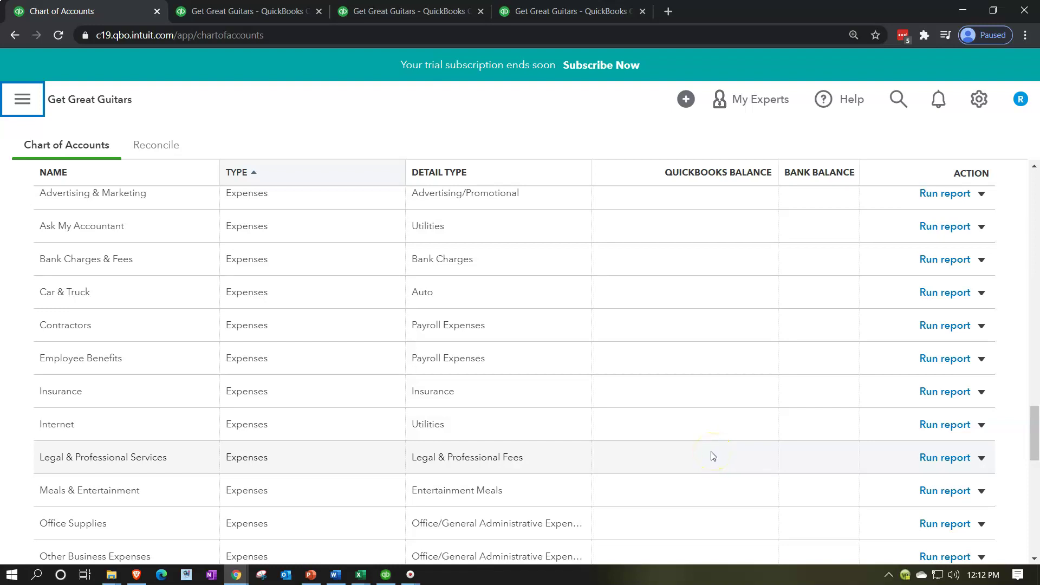
scroll(713, 456, "up", 12)
scroll(713, 456, "up", 6)
scroll(713, 455, "up", 3)
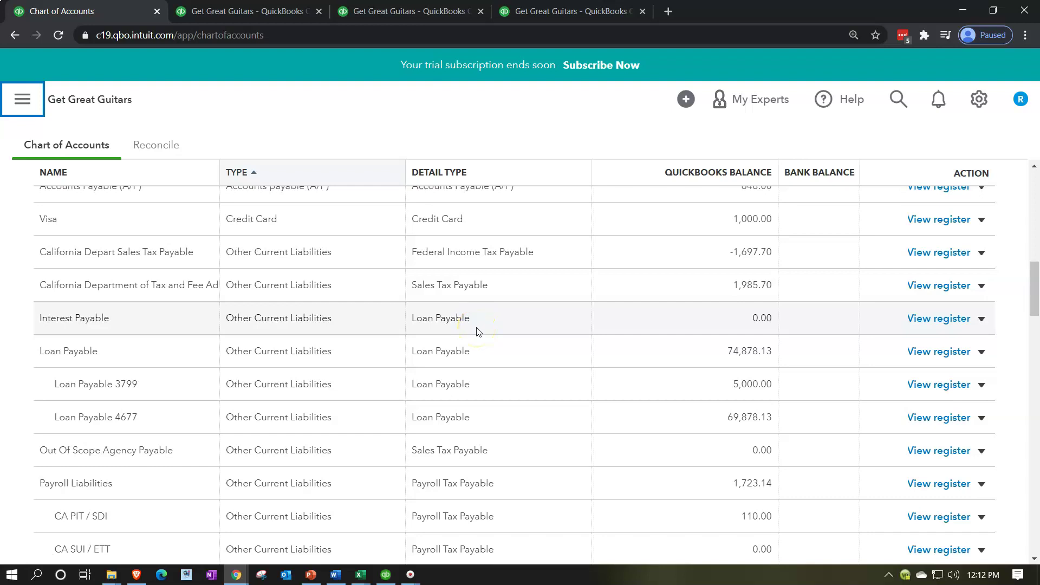
Step: Open the Interest Payable account's register and start a new journal entry in it
left_click(930, 320)
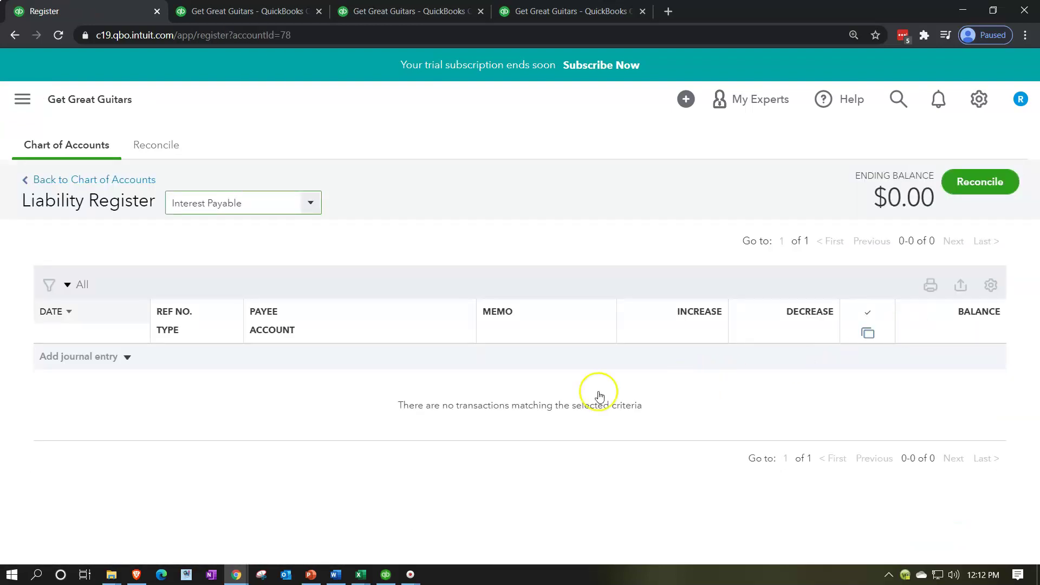
left_click(128, 357)
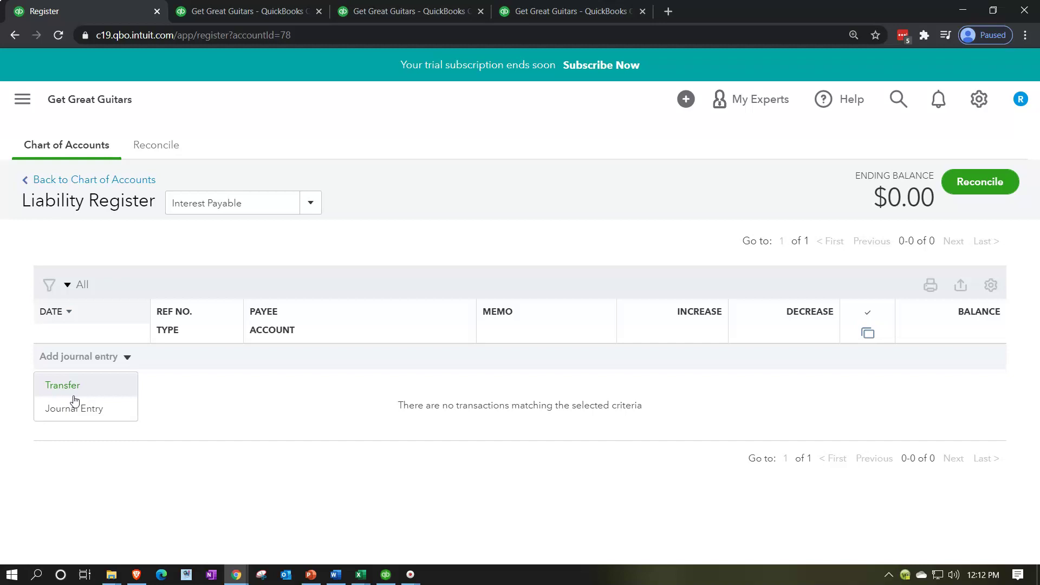
left_click(94, 410)
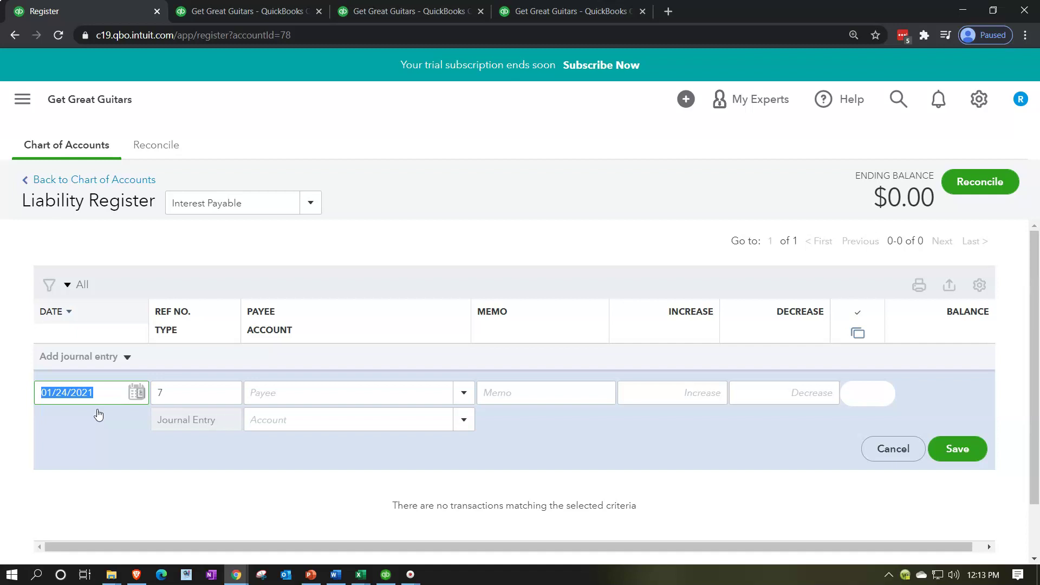
Step: Date the journal entry 02/28/2021 and set its reference number to ADJ 1, leaving the payee blank
type("022821")
key("Tab")
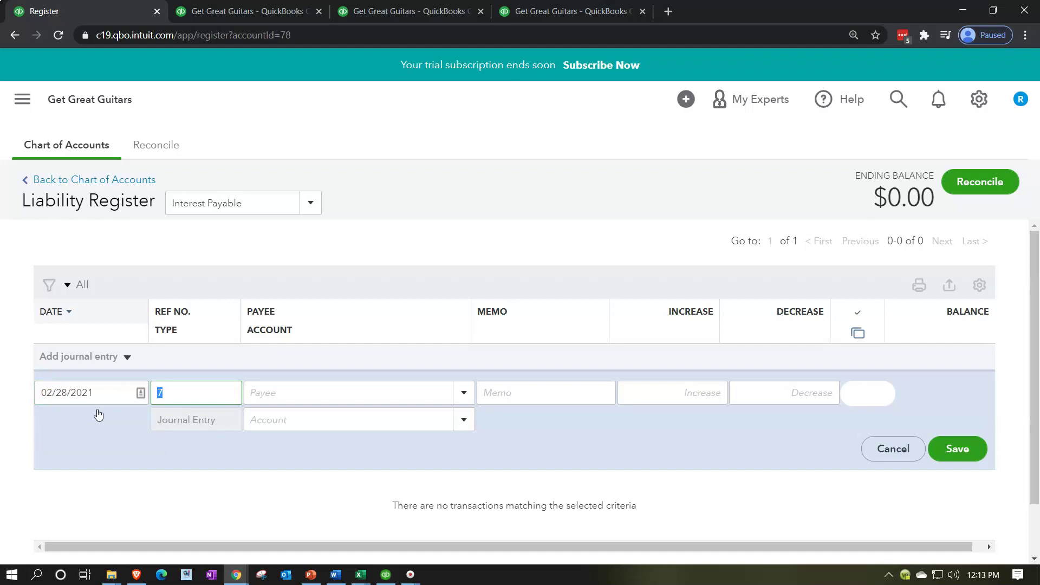
type("c")
key("BackSpace")
type("ADJ 1")
key("Tab")
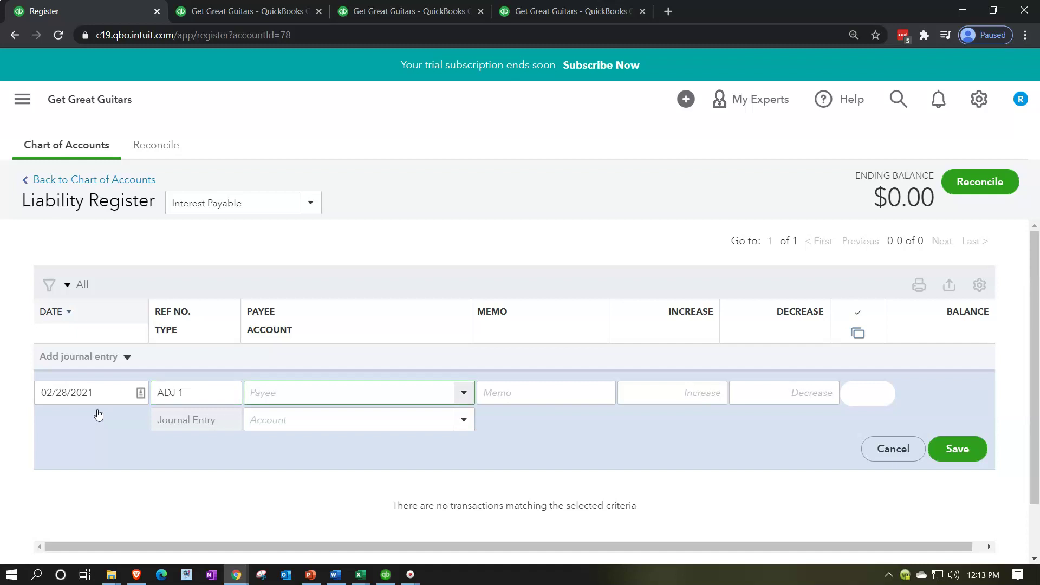
key("Tab")
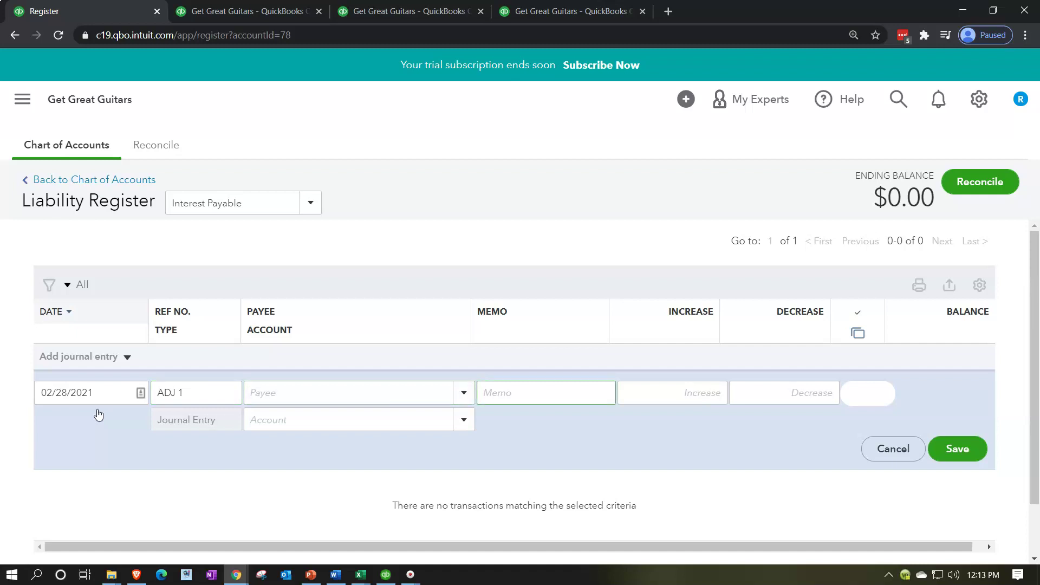
Step: Enter ADJ as the memo of the new journal entry in the Interest Payable register
type("ad")
key("BackSpace")
key("BackSpace")
key("BackSpace")
type("ADJ")
key("Tab")
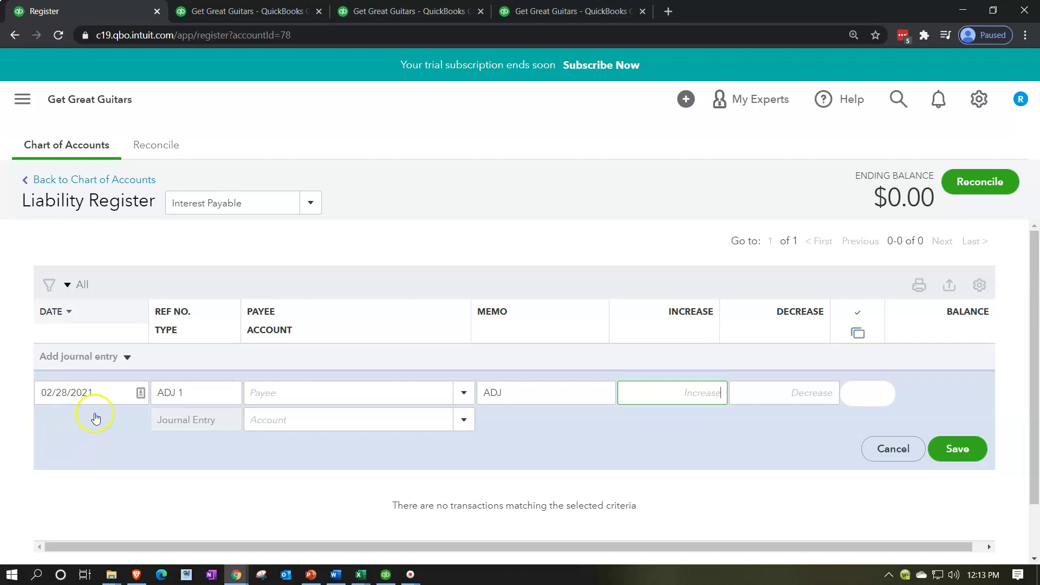
Step: Check the Interest Payable adjustment in the Excel Adj Entry Worksheet and enter 56.25 as the increase in the QuickBooks Online register entry
left_click(362, 576)
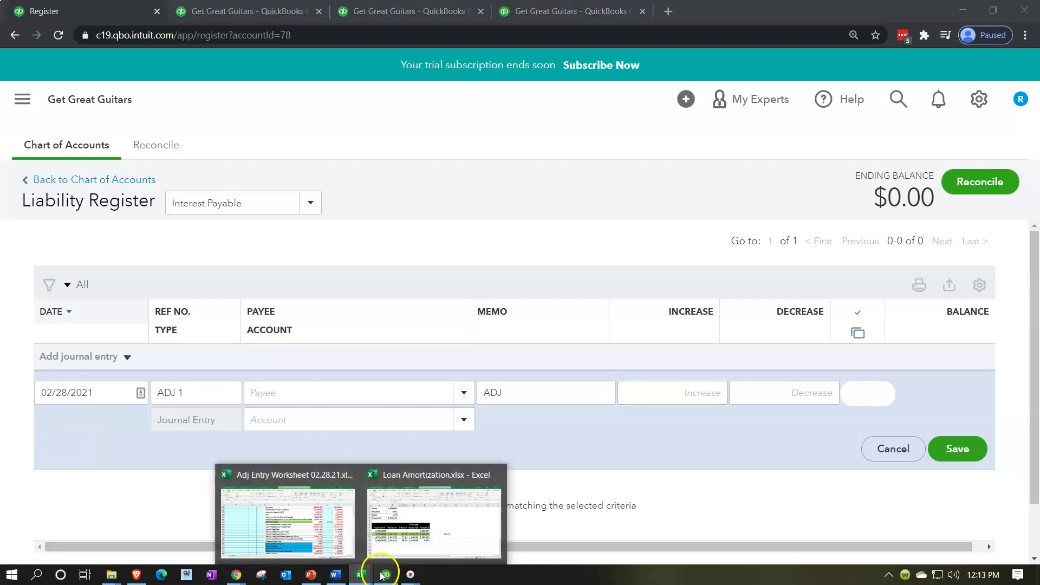
left_click(332, 544)
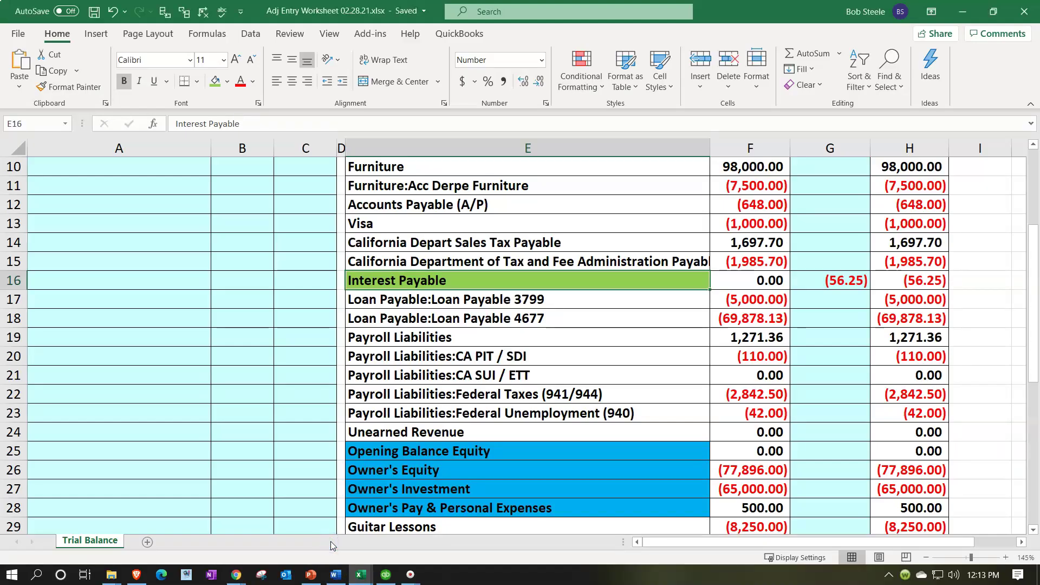
left_click(237, 577)
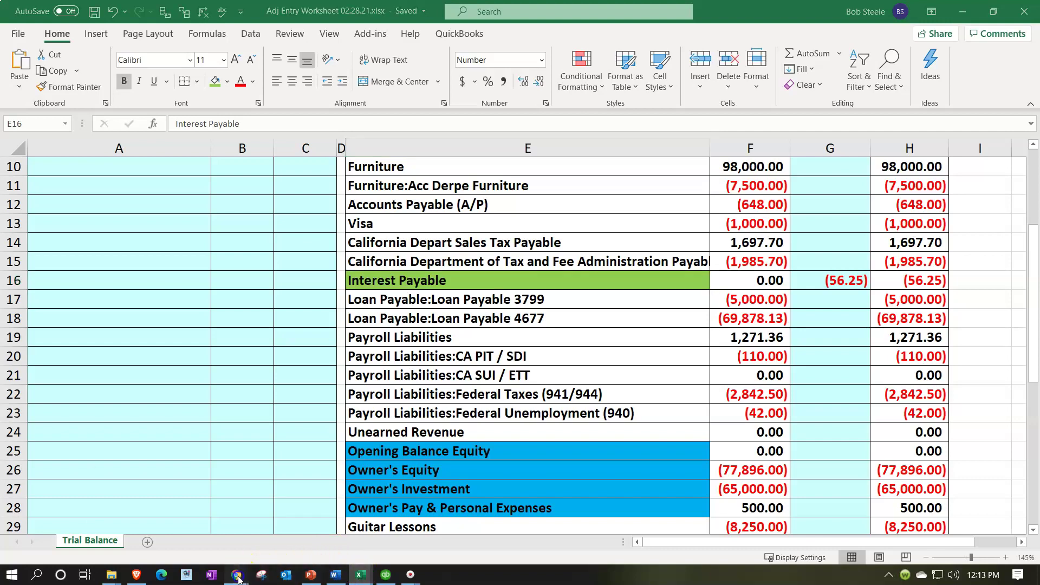
left_click(277, 536)
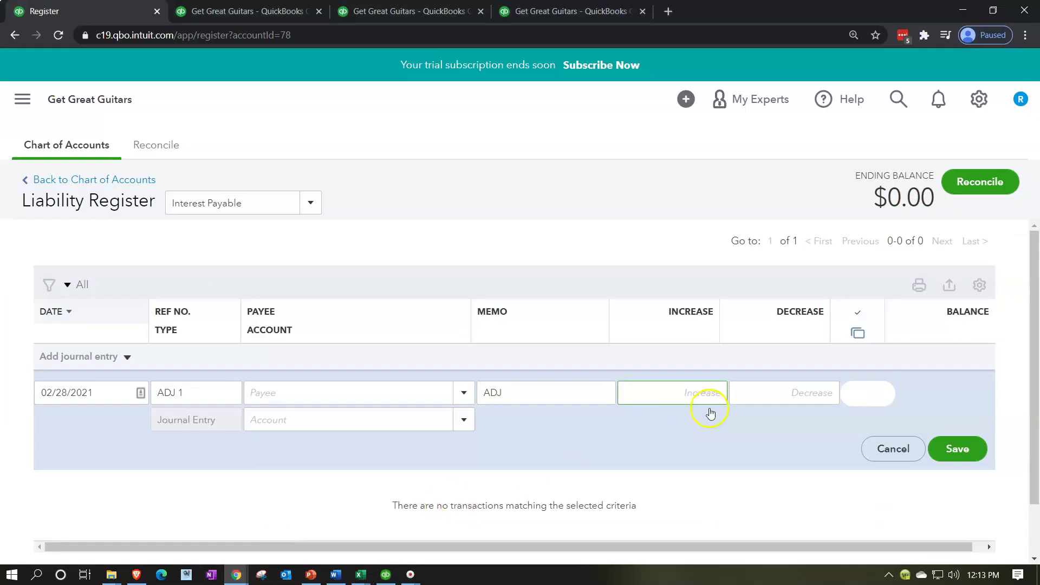
type("56.25")
key("Tab")
key("Tab")
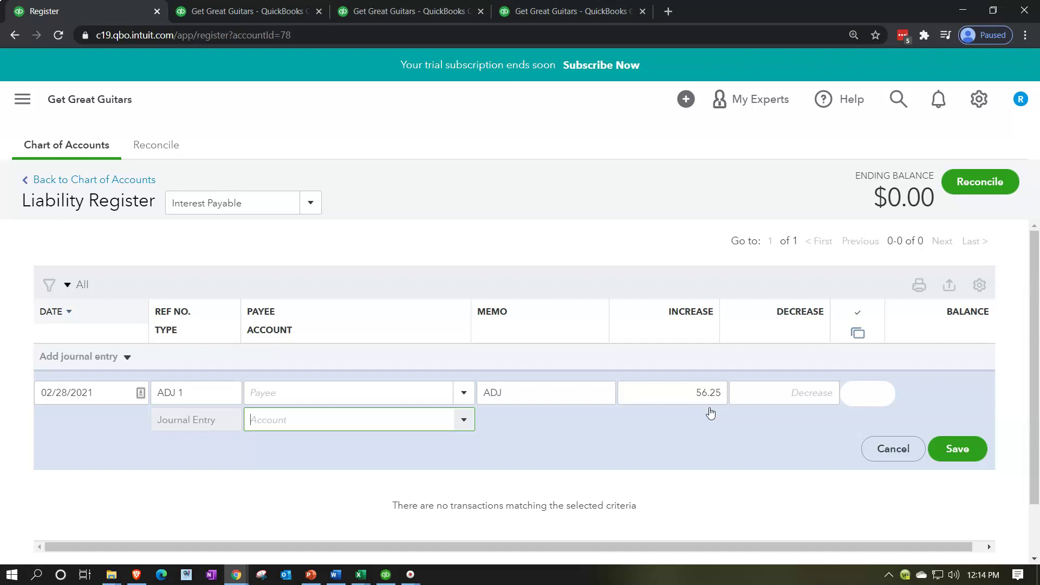
Step: Assign the Other Expense account Interest as the offsetting account and save the journal entry
type("Interest Payable")
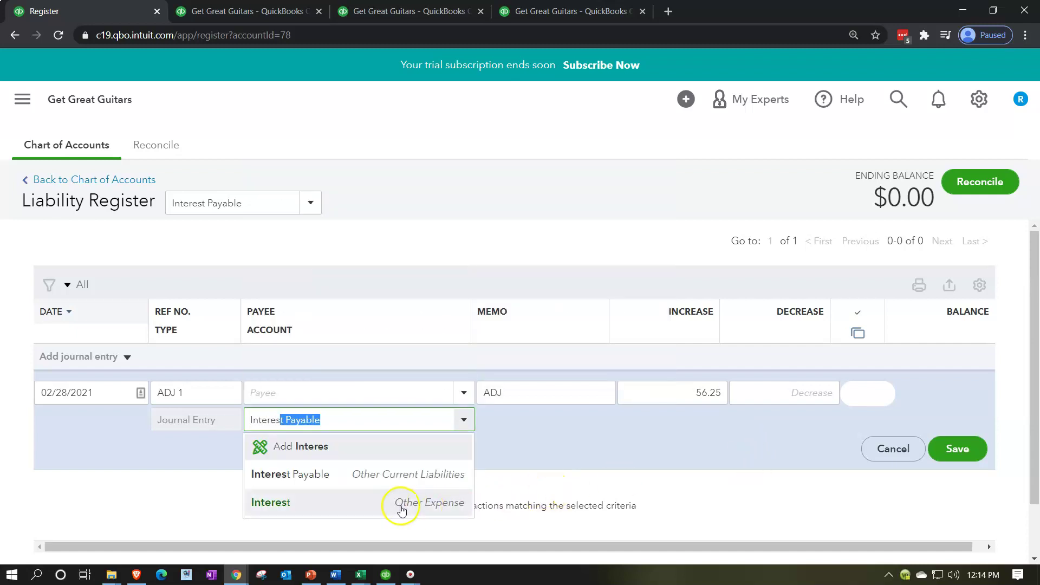
left_click(291, 504)
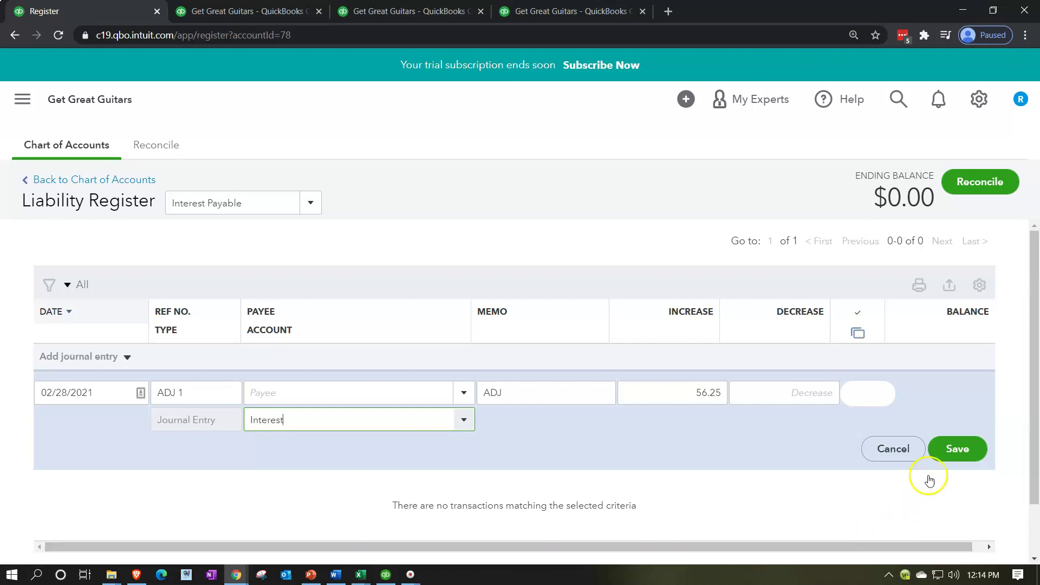
left_click(959, 449)
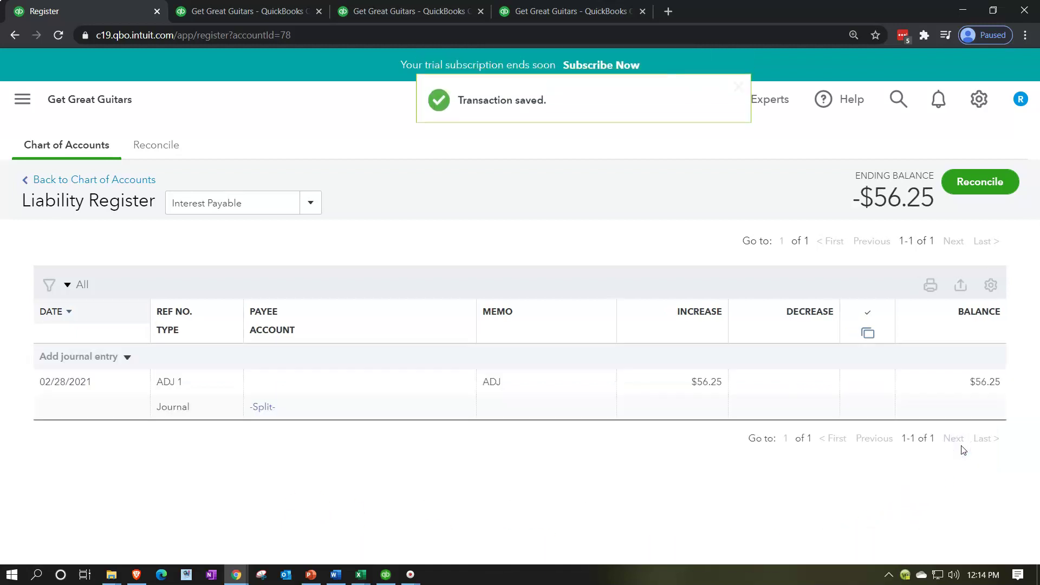
left_click(880, 412)
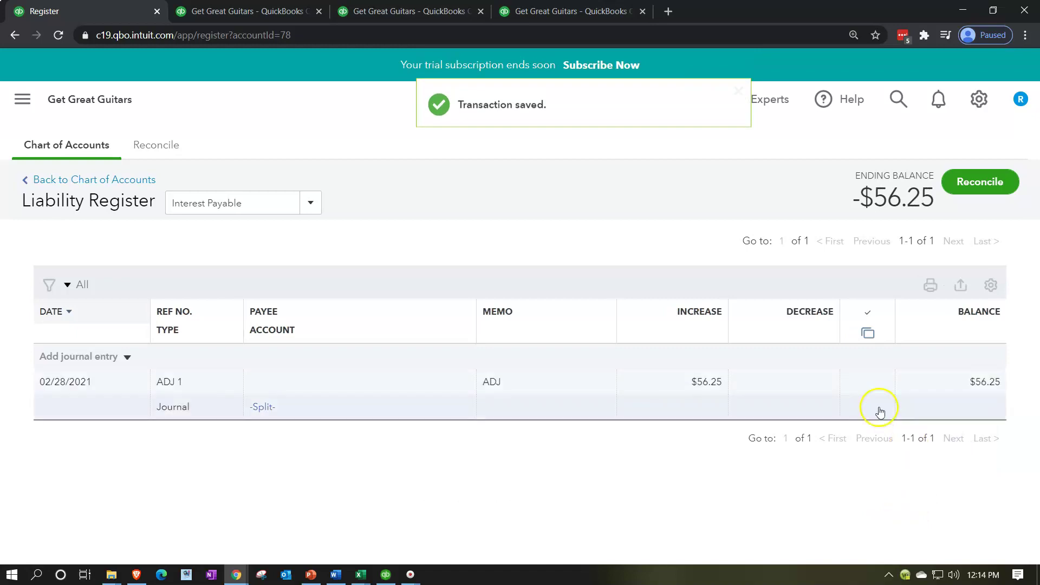
Step: Rerun the Balance Sheet report and open the transaction detail behind the Interest Payable balance
left_click(242, 15)
scroll(564, 520, "up", 8)
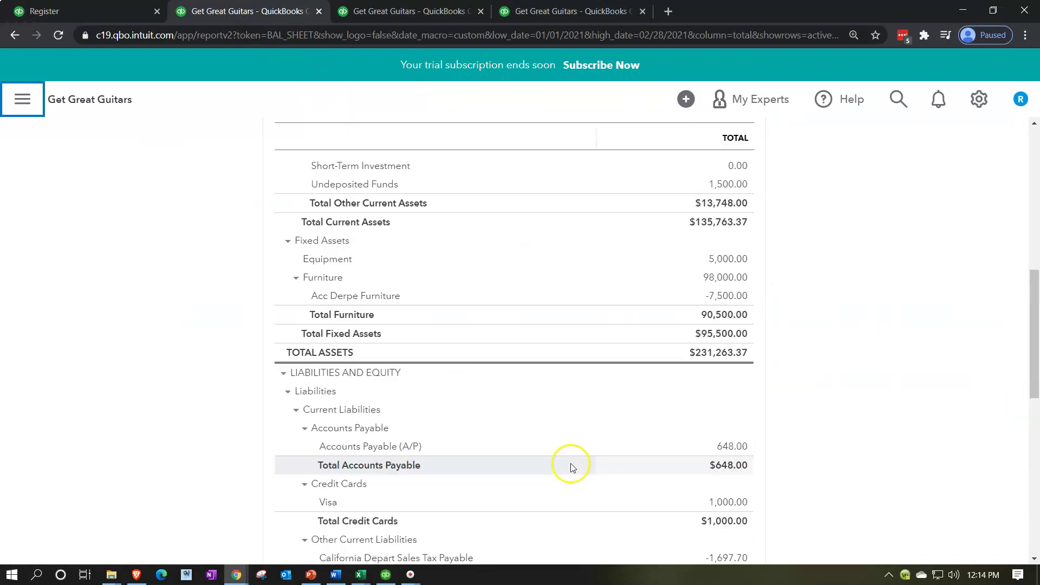
scroll(572, 467, "up", 10)
left_click(677, 265)
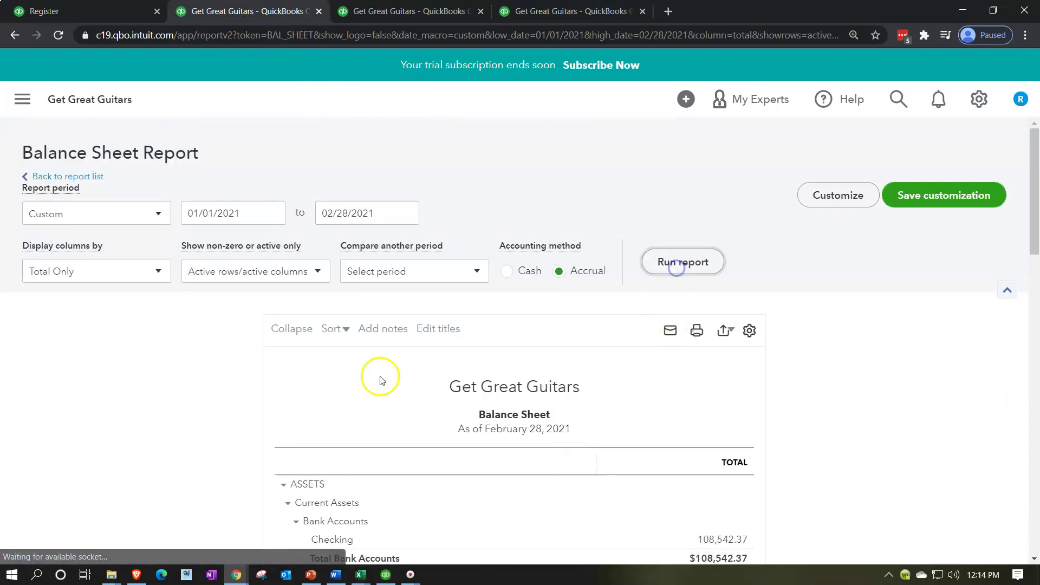
scroll(295, 390, "down", 4)
scroll(235, 397, "down", 6)
scroll(236, 400, "down", 4)
scroll(236, 399, "down", 1)
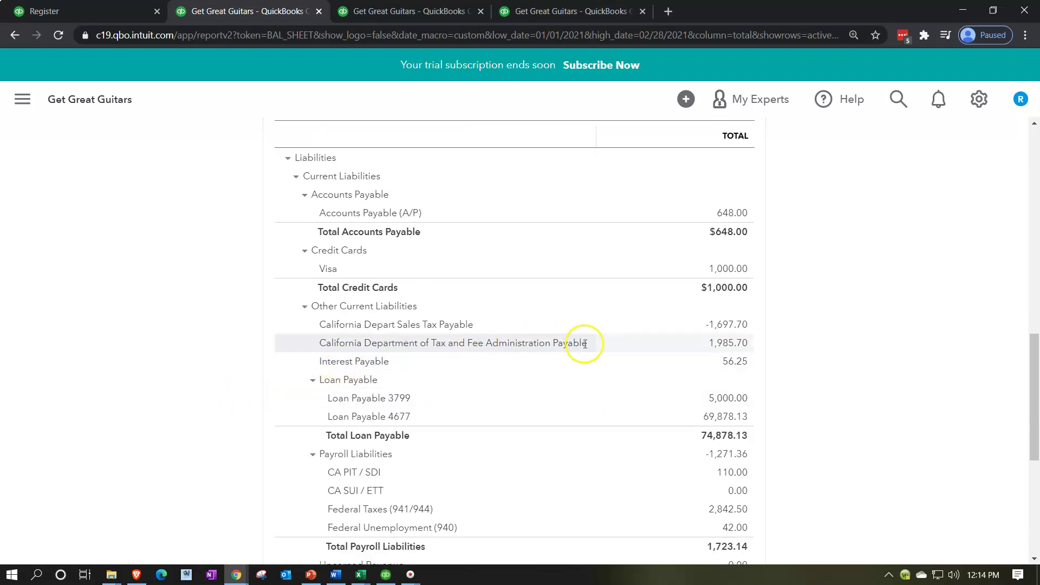
left_click(732, 370)
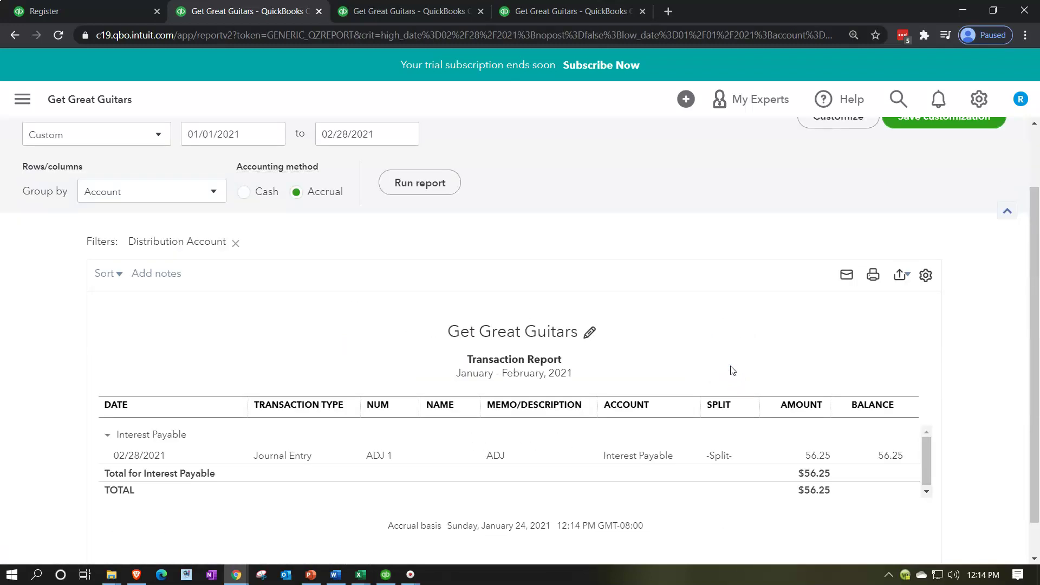
Step: Open journal entry ADJ 1, add the description ADJ to its Interest line, save it, and return to the Balance Sheet
left_click(583, 447)
scroll(583, 448, "down", 1)
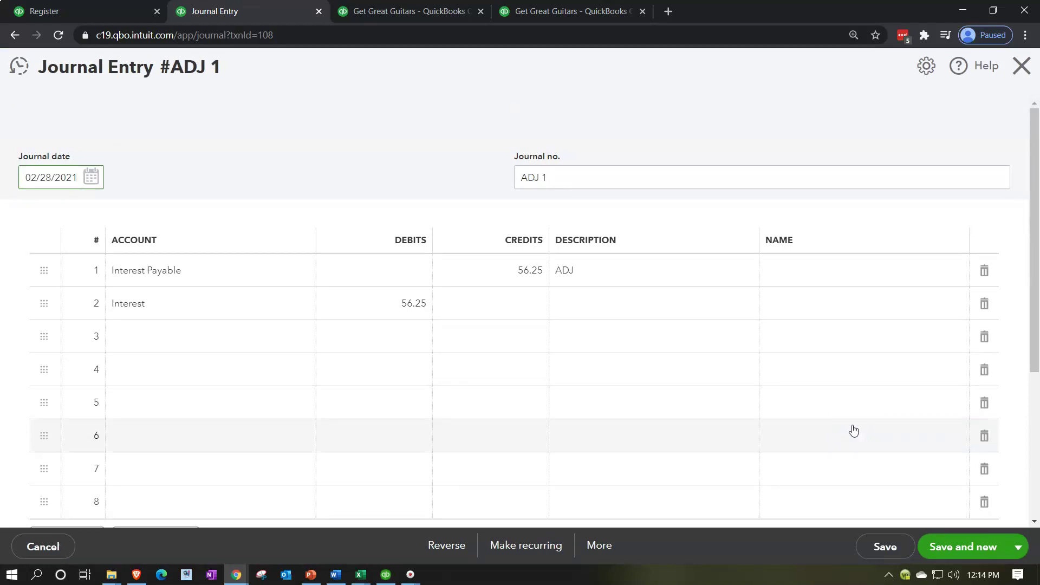
left_click(599, 304)
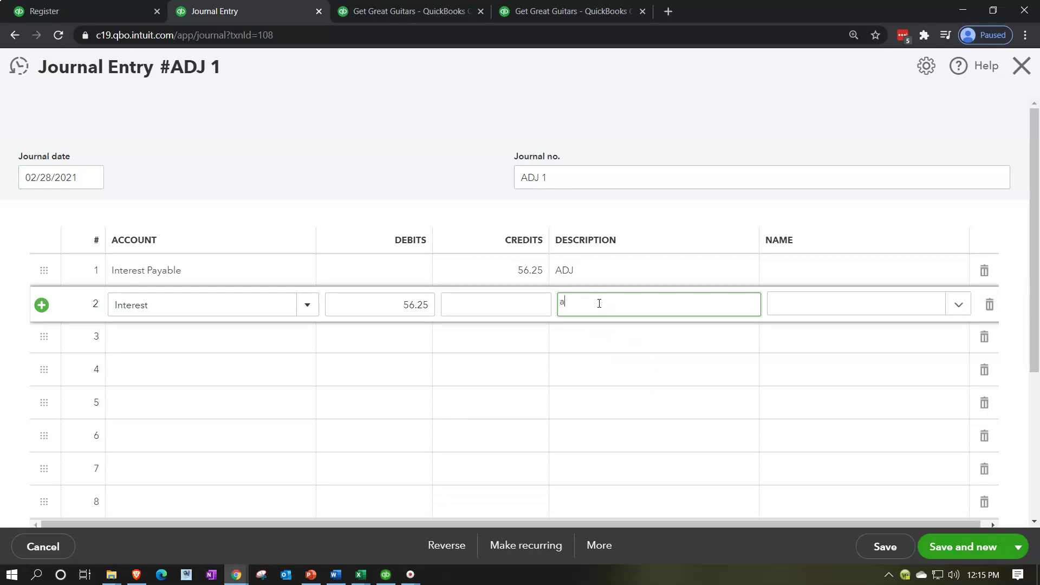
type("ASDJ")
key("Tab")
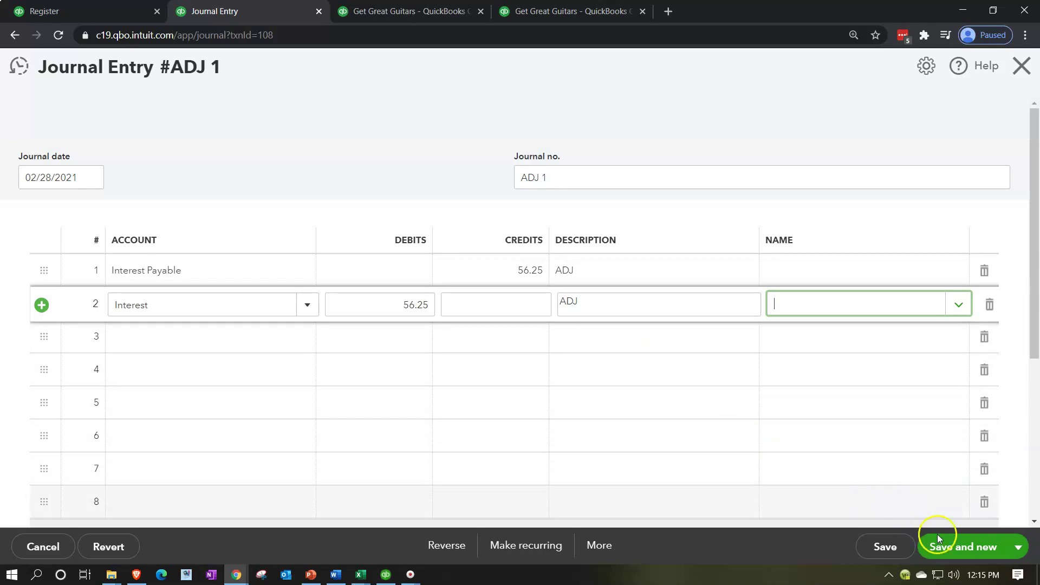
left_click(974, 551)
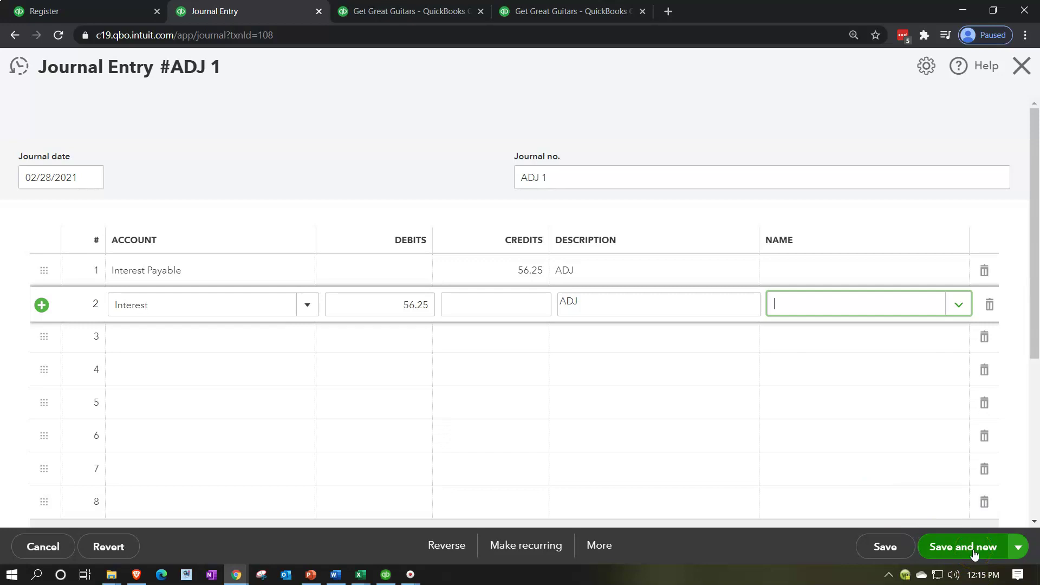
left_click(877, 549)
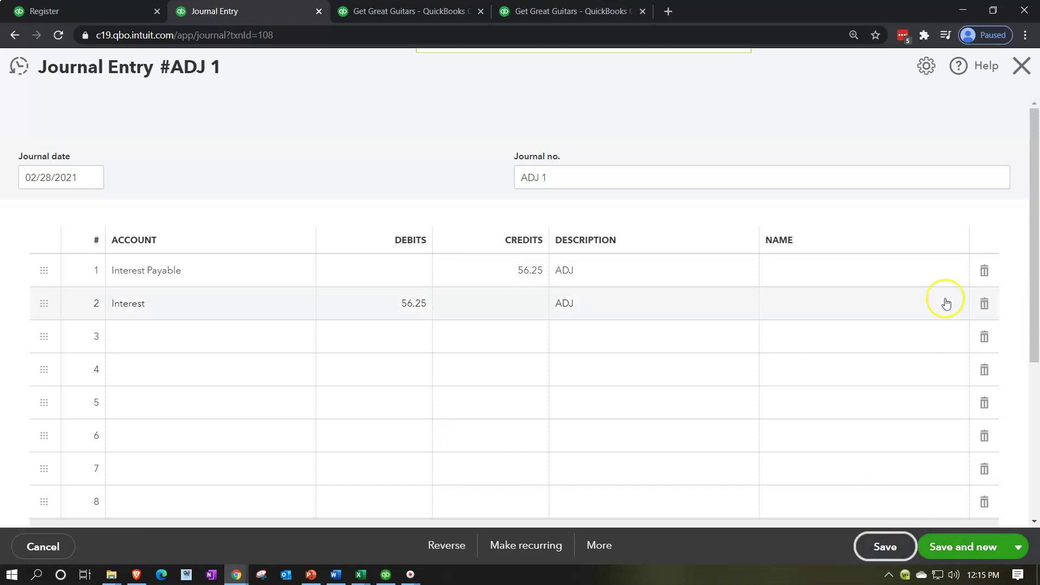
left_click(1021, 66)
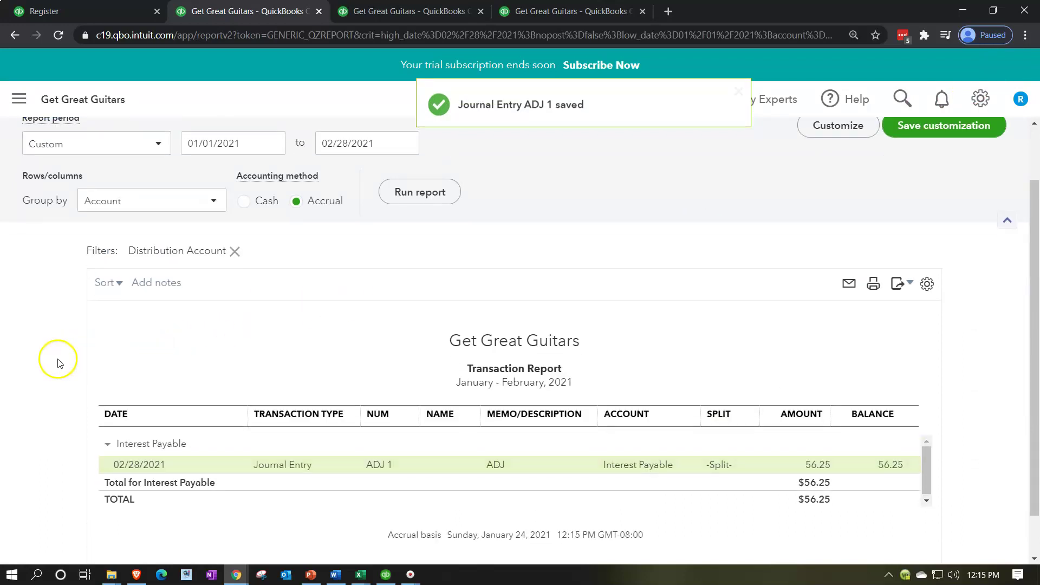
left_click(97, 177)
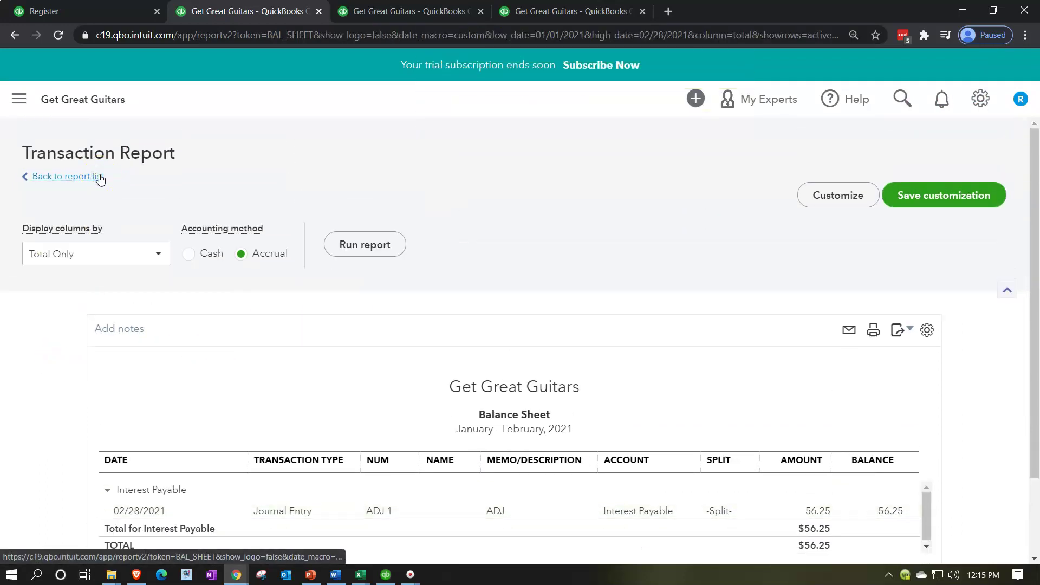
Step: Rerun the Profit and Loss report for 01/01/2021 to 02/28/2021 and examine the Interest line under Other Expenses
left_click(374, 8)
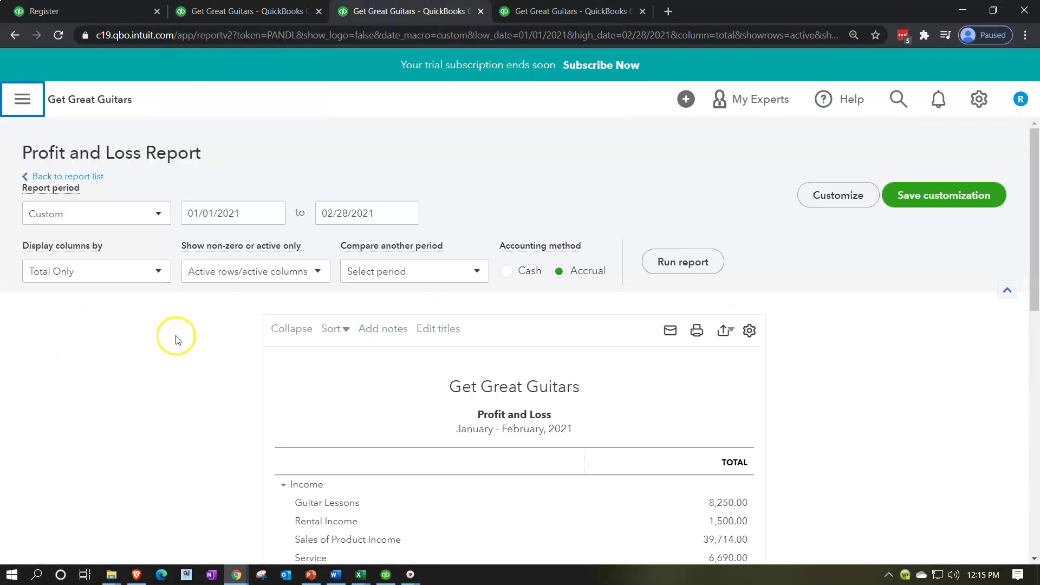
left_click(688, 260)
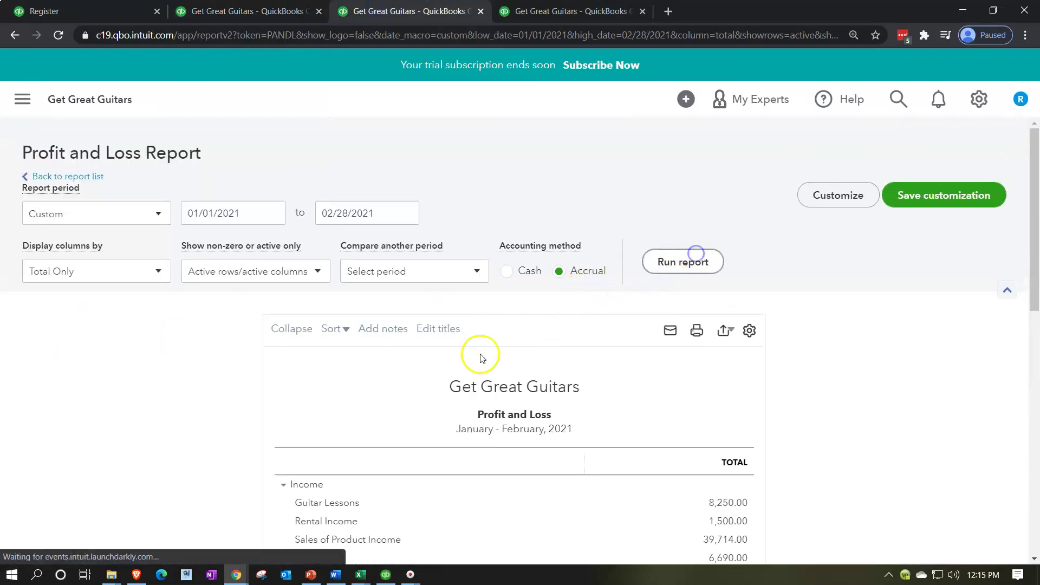
scroll(266, 417, "down", 3)
key("ctrl+plus")
key("ctrl+plus")
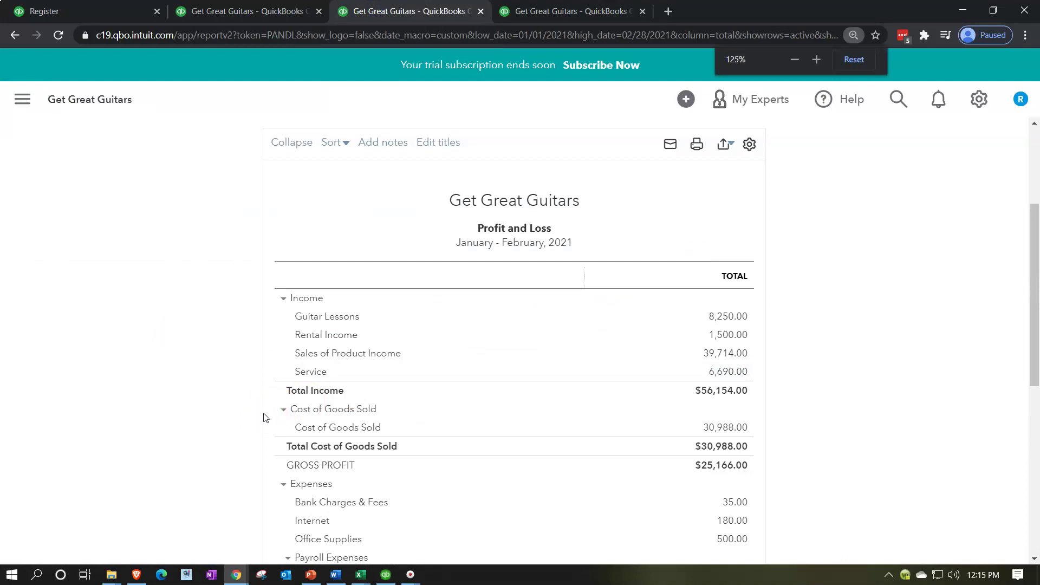
scroll(170, 434, "down", 8)
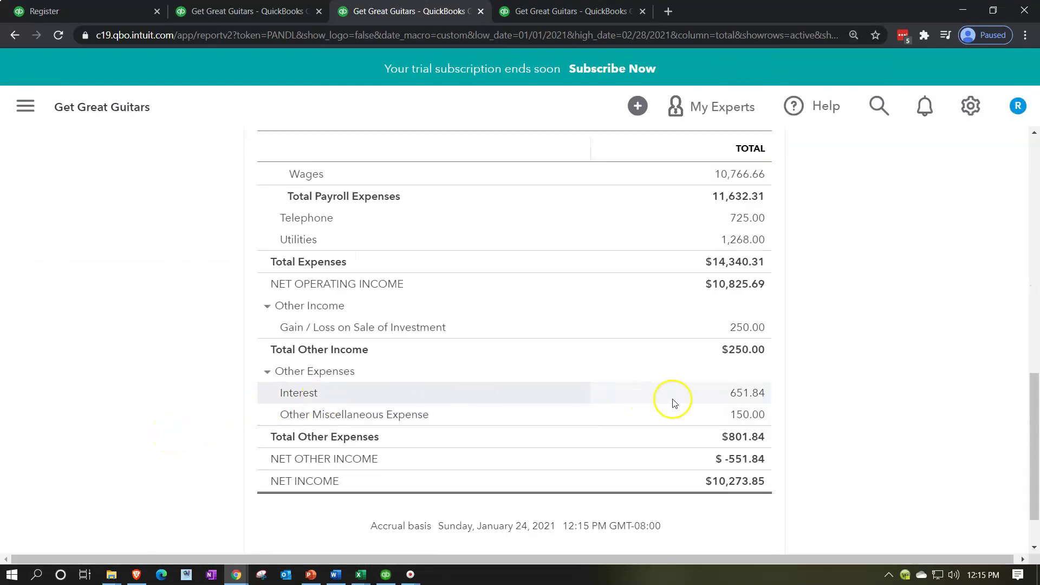
Step: Review the transactions behind the Interest expense amount, including ADJ 1, and return to the Profit and Loss summary
left_click(745, 395)
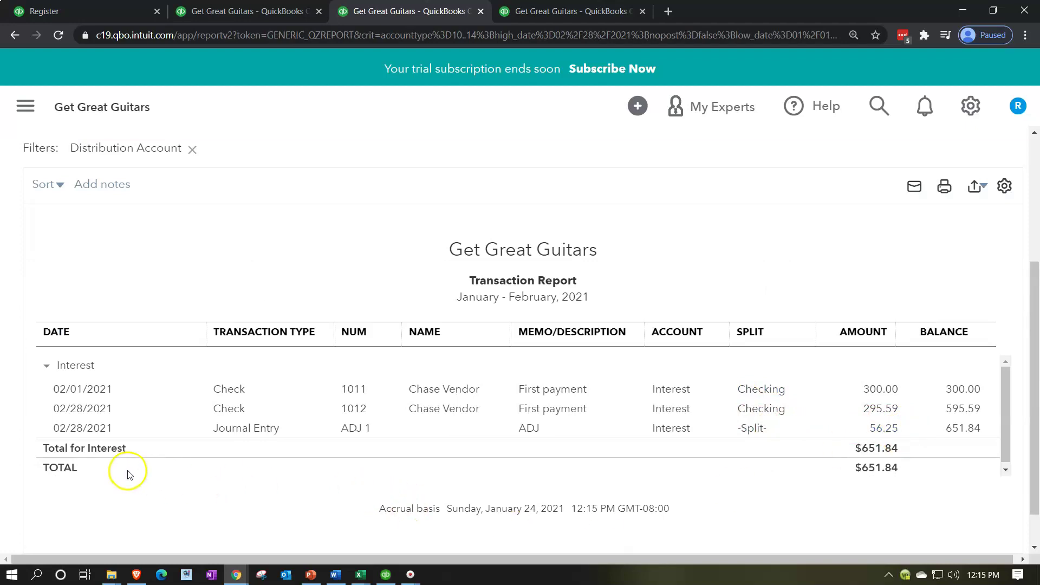
scroll(124, 457, "up", 4)
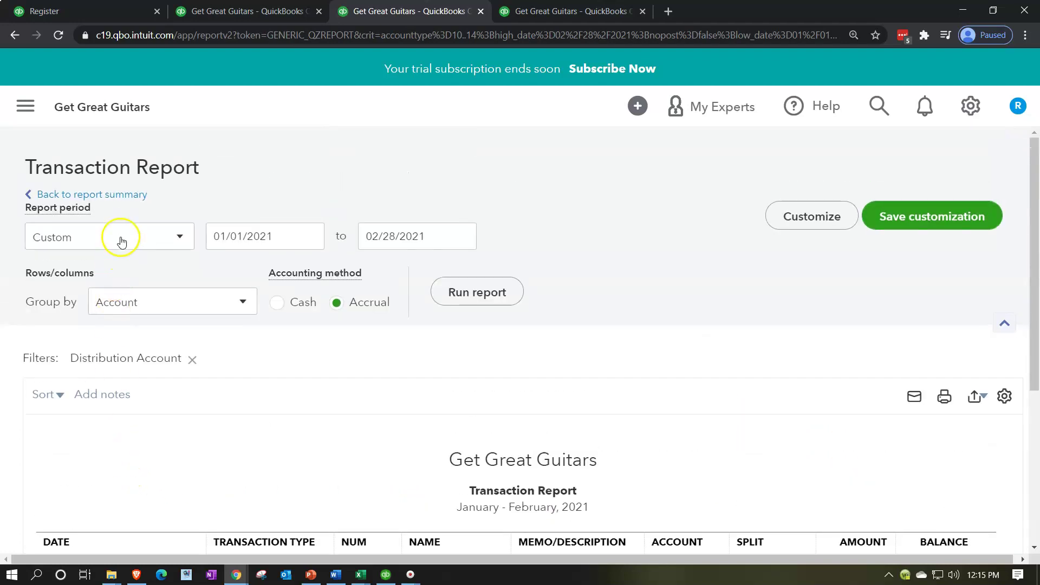
left_click(124, 196)
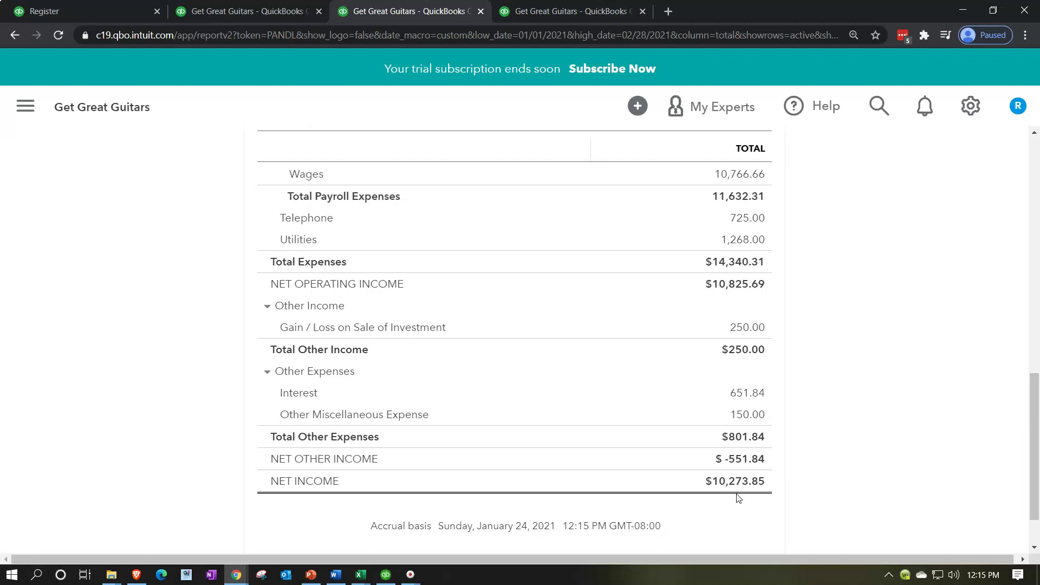
Step: Switch to the Excel Adj Entry Worksheet and examine Net Income in row 45 before and after the adjustment
left_click(361, 575)
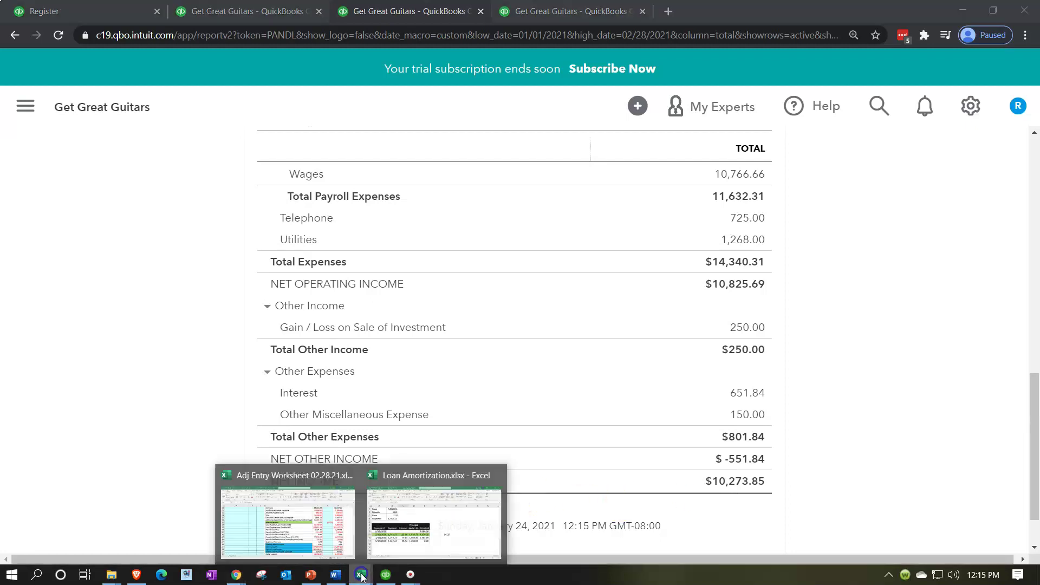
left_click(288, 520)
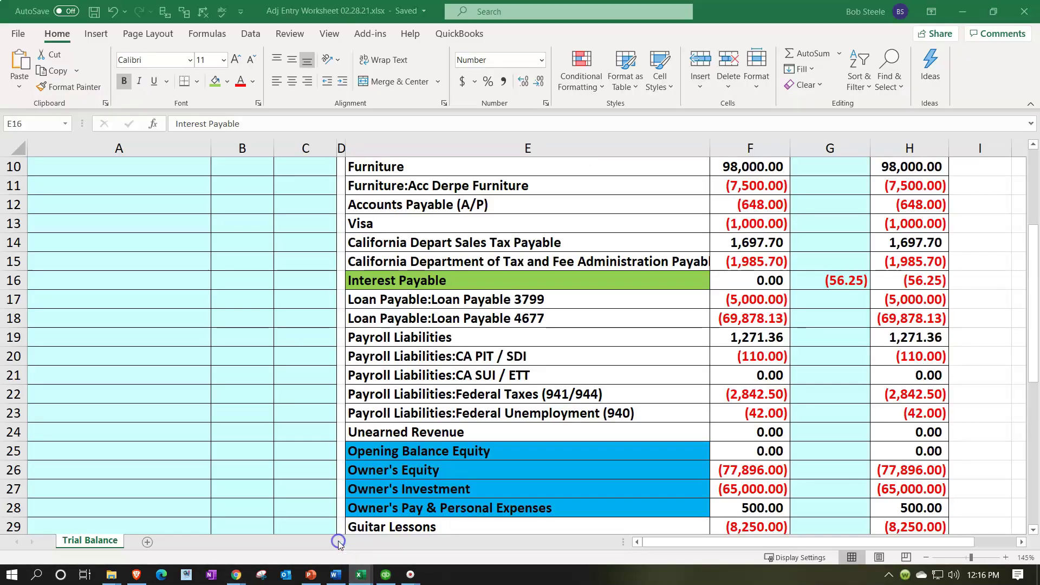
scroll(543, 378, "down", 3)
scroll(543, 378, "down", 4)
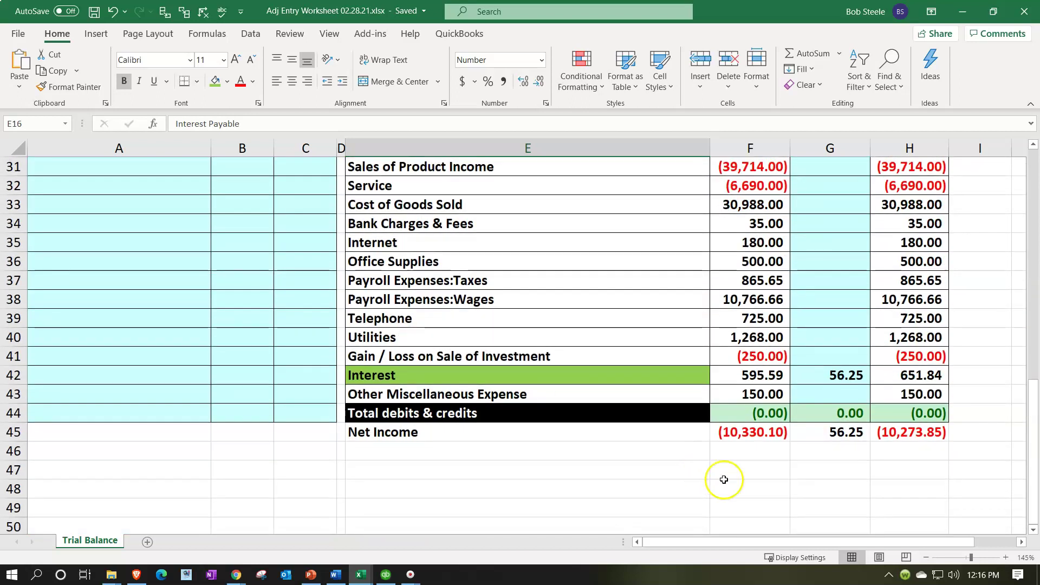
left_click(748, 432)
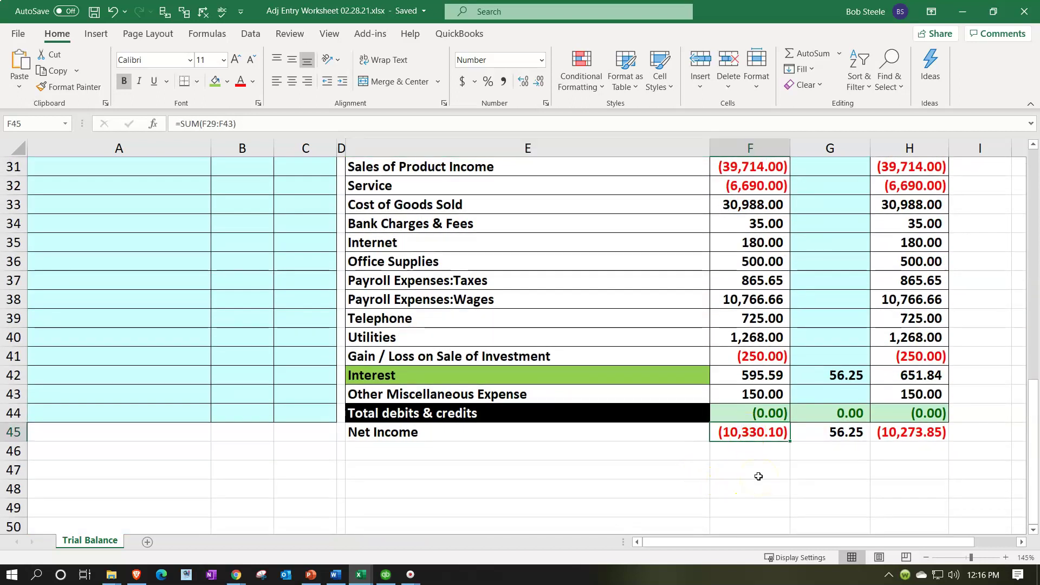
key("Right")
key("Right")
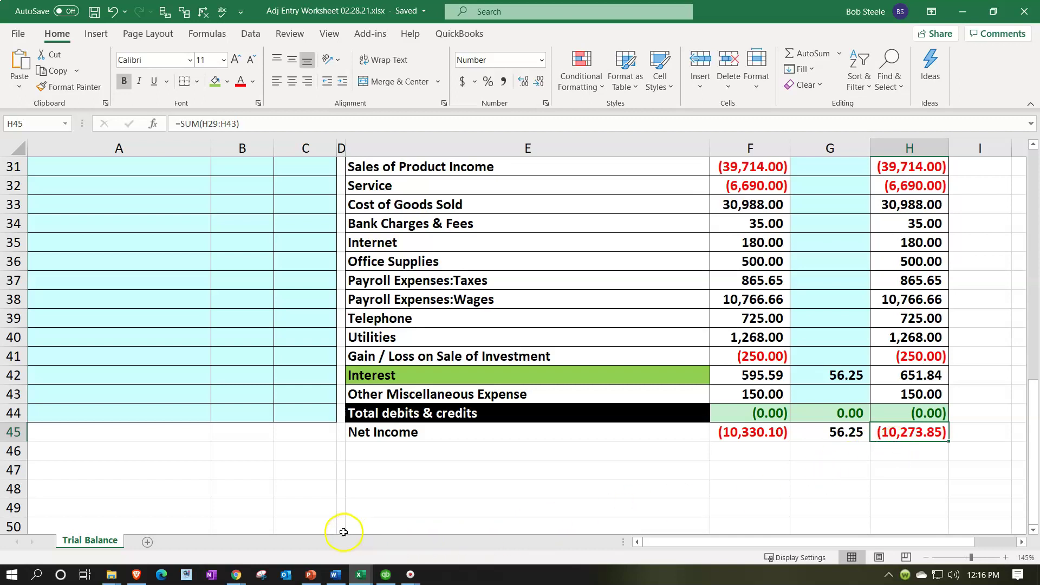
Step: Compare net income on the QuickBooks Online Profit and Loss report with the adjusted Net Income in the Excel worksheet
left_click(235, 576)
left_click(302, 522)
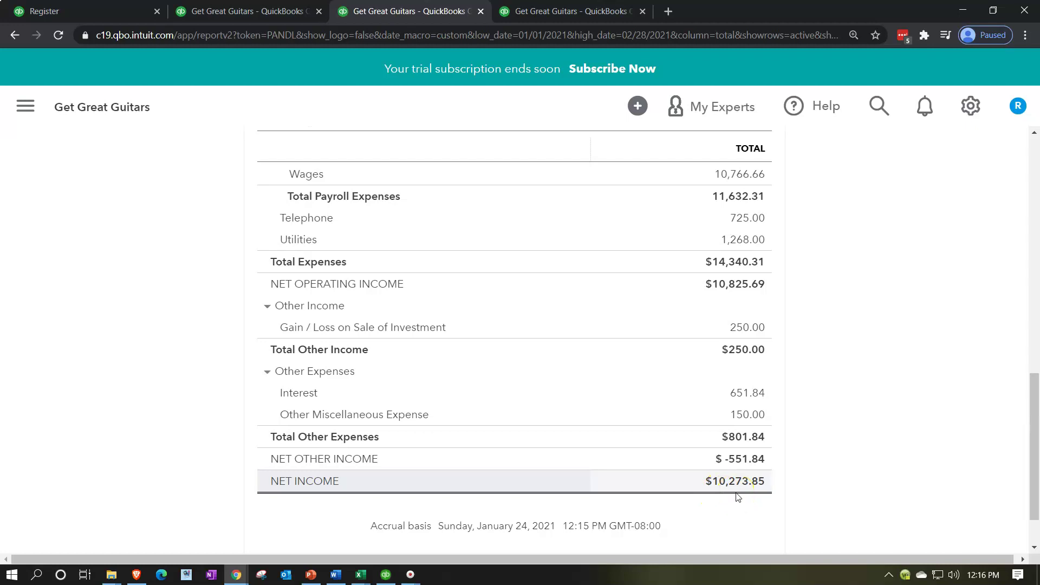
left_click(360, 575)
left_click(328, 523)
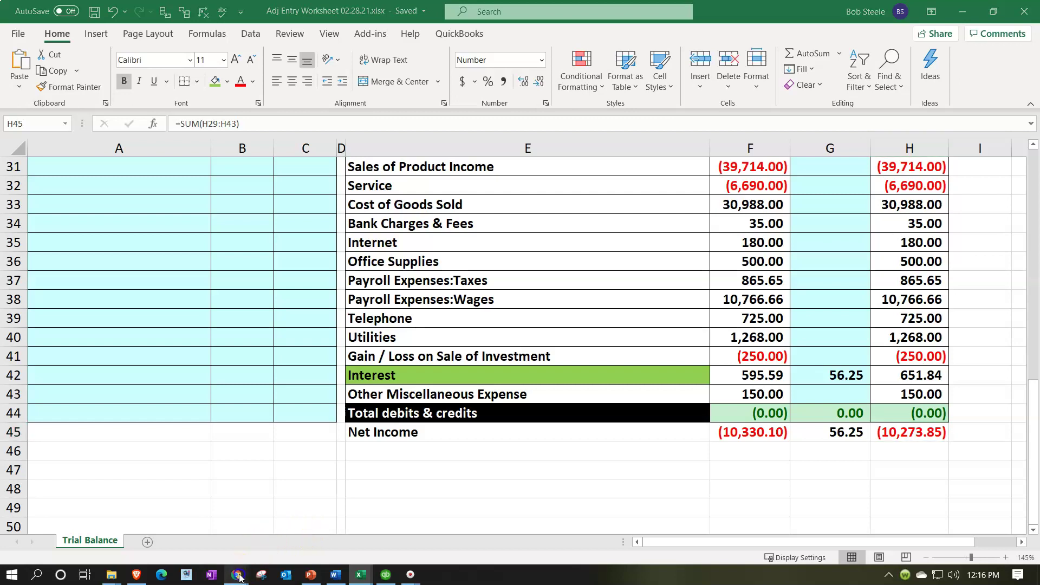
Step: Switch back to QuickBooks Online and review the Profit and Loss report from Net Income up to the report header
mouse_move(238, 572)
left_click(254, 548)
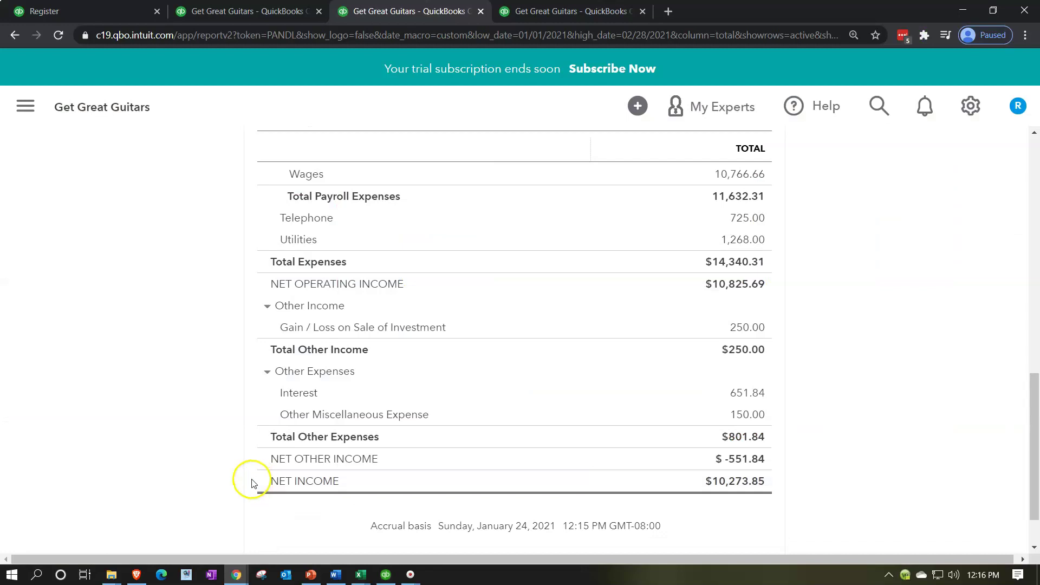
scroll(170, 462, "up", 10)
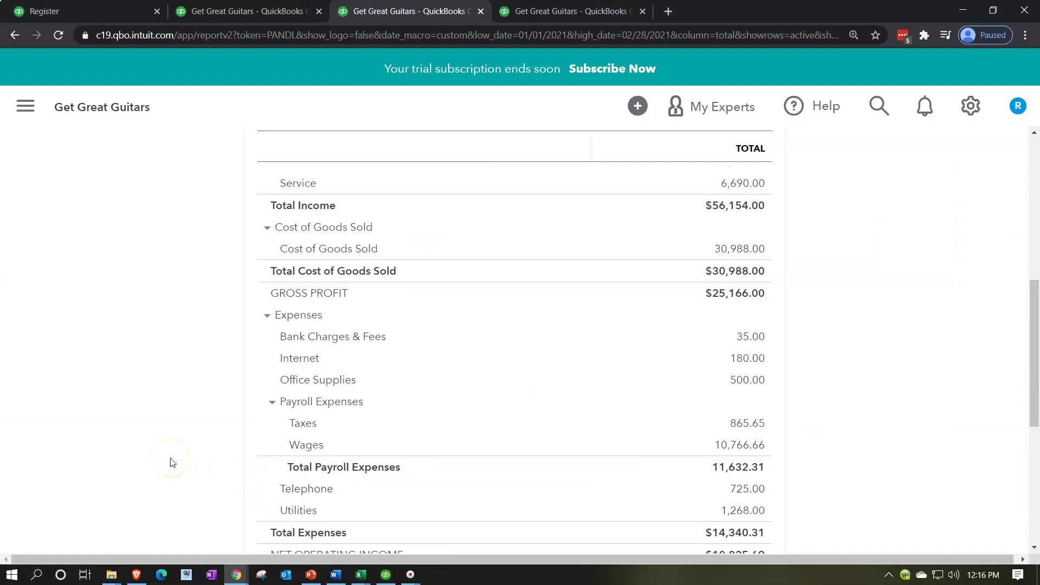
scroll(172, 462, "up", 3)
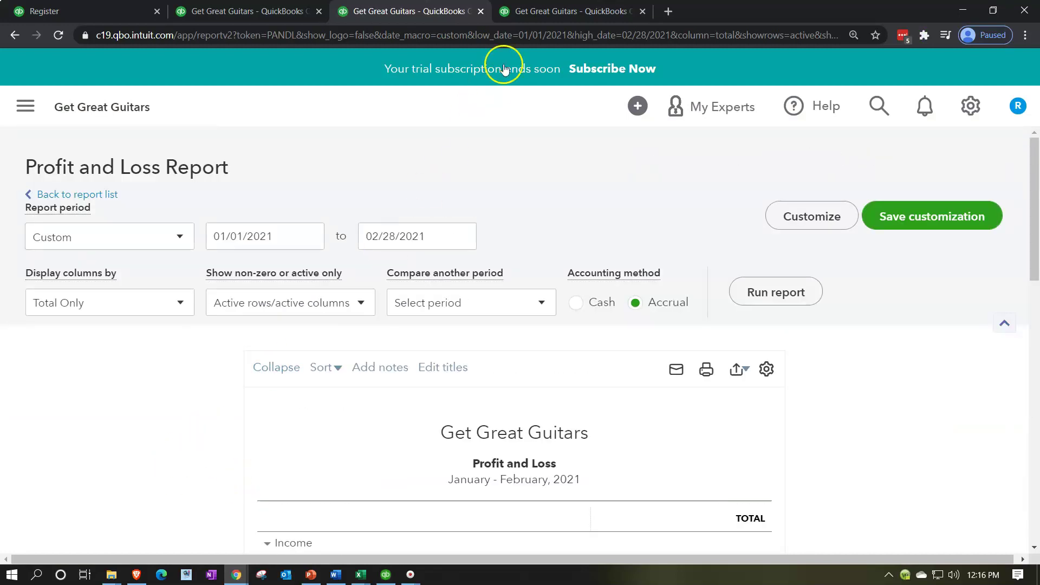
Step: Rerun the Trial Balance report as of February 28, 2021 and examine the Interest Payable and Interest lines
left_click(553, 14)
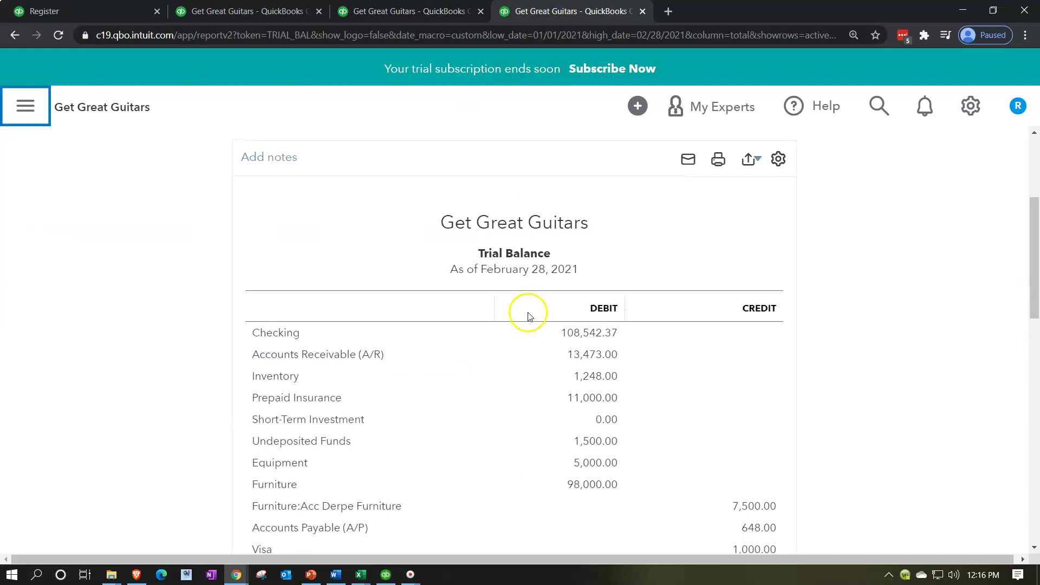
left_click(576, 286)
scroll(578, 285, "down", 4)
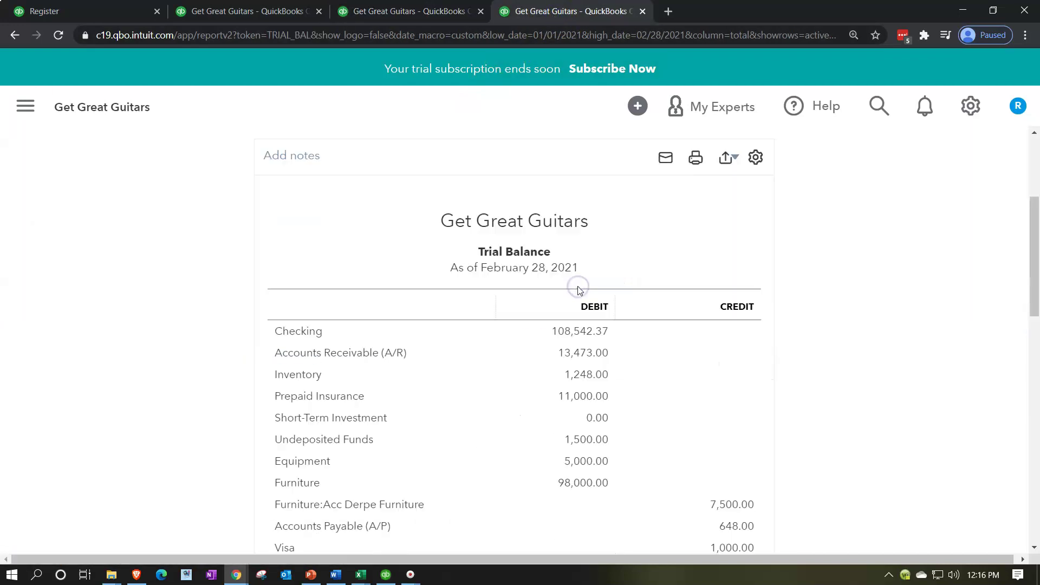
scroll(207, 468, "down", 1)
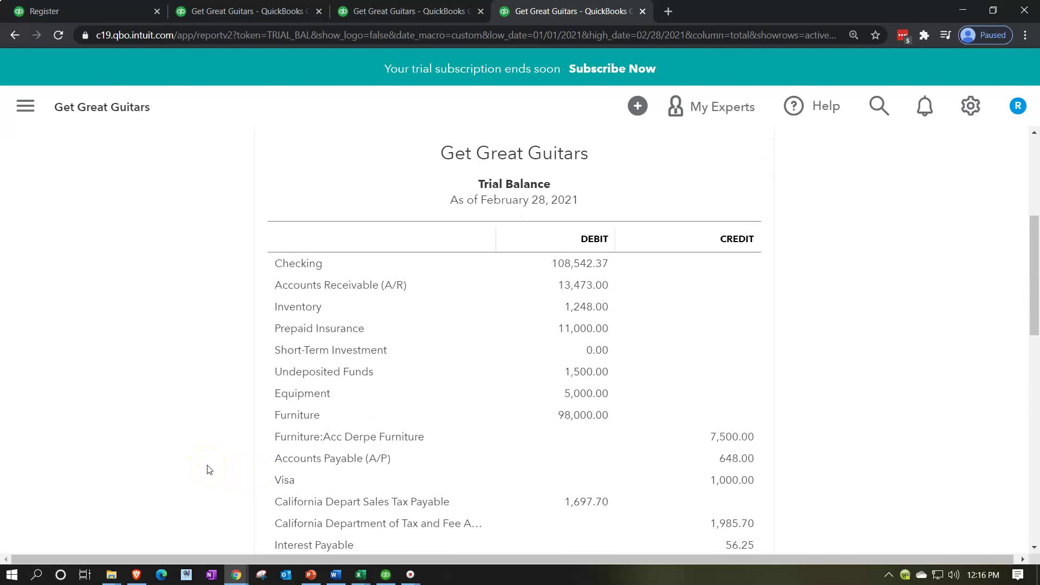
scroll(208, 468, "down", 1)
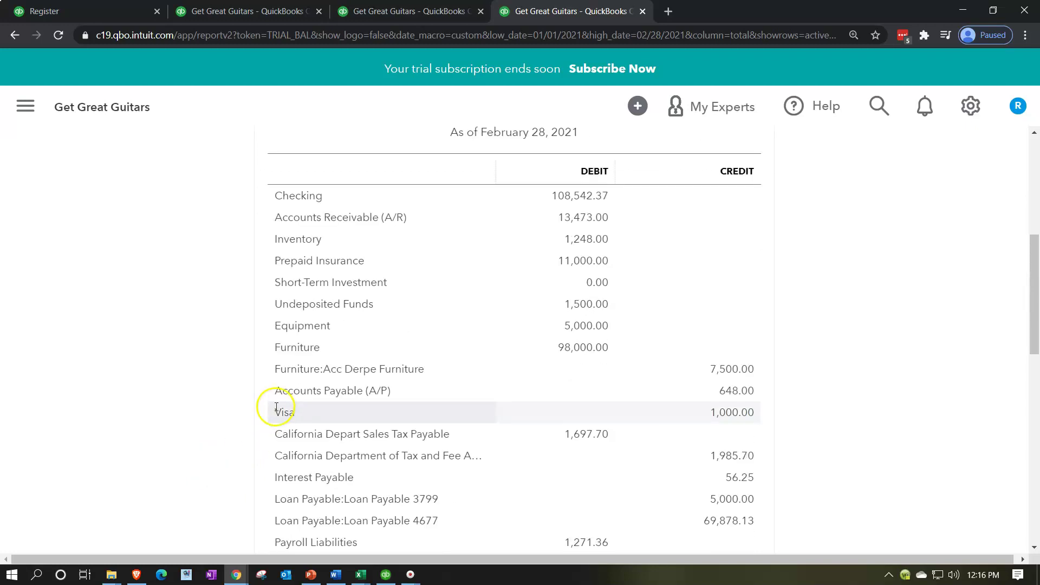
scroll(274, 412, "down", 2)
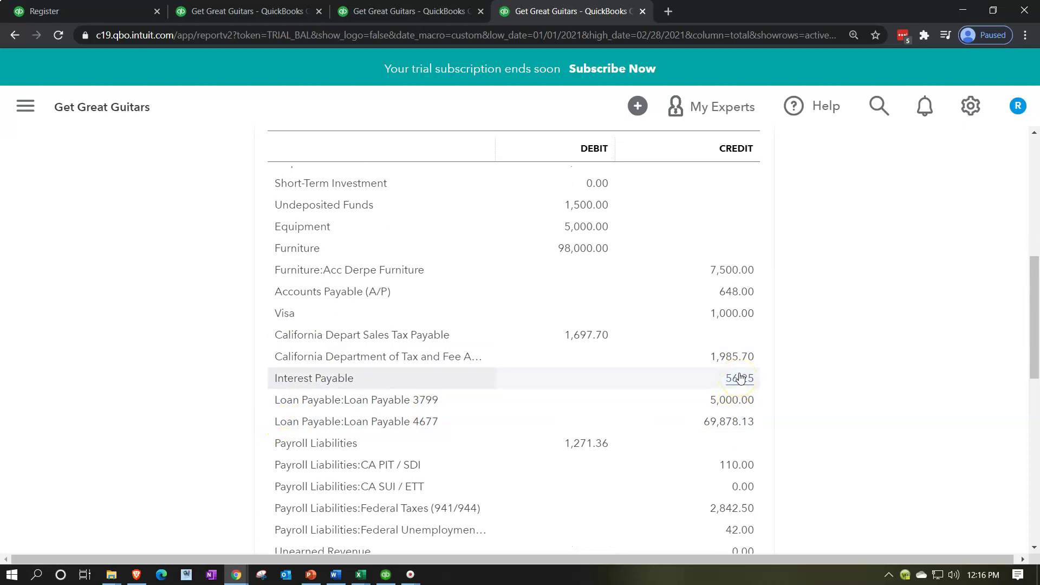
scroll(740, 377, "down", 10)
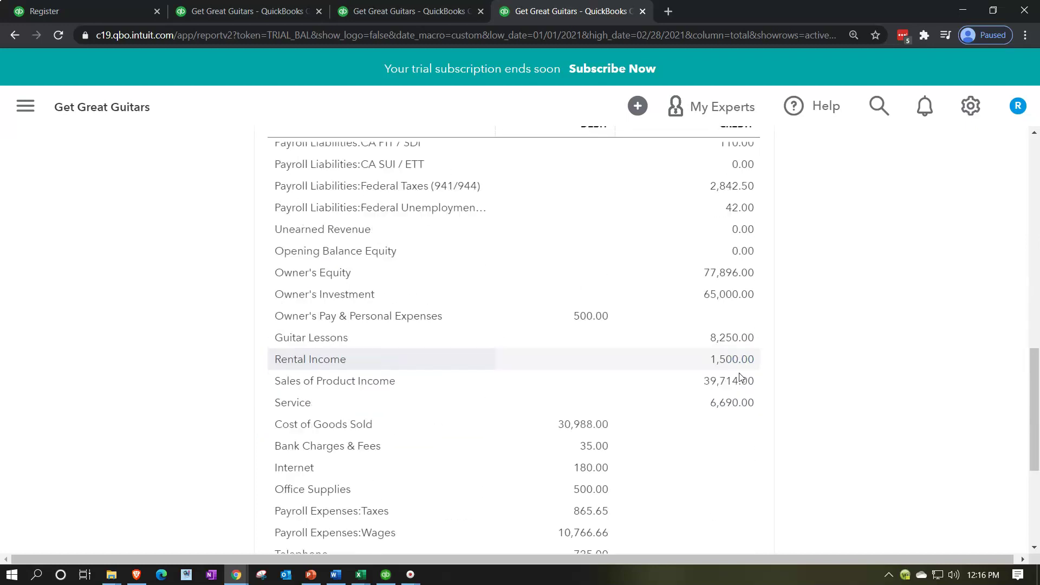
left_click(722, 386)
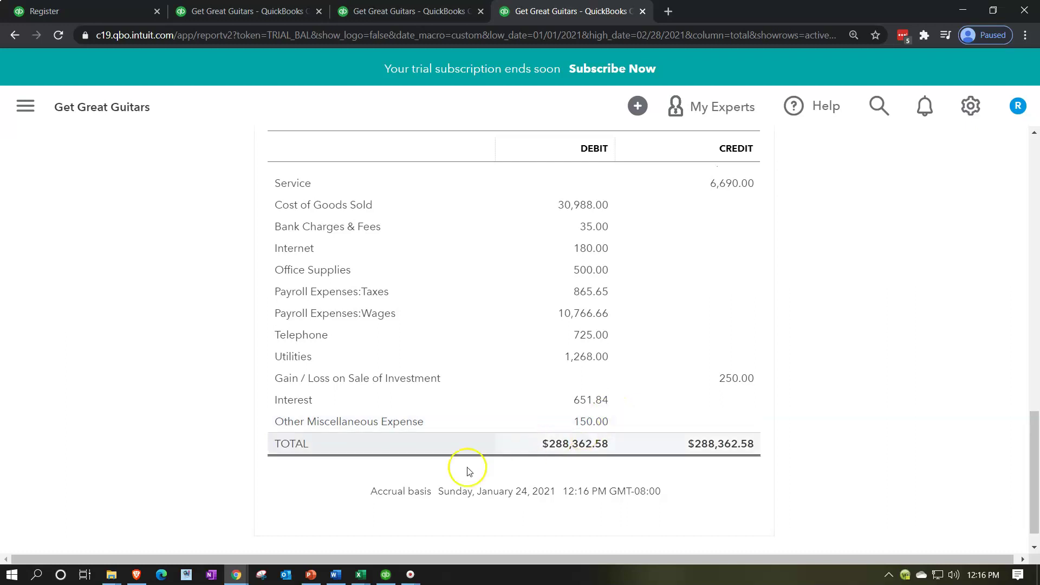
Step: Switch to the Excel Adj Entry Worksheet and examine the Interest Payable and Loan Payable 3799 rows across the trial balance columns
left_click(360, 577)
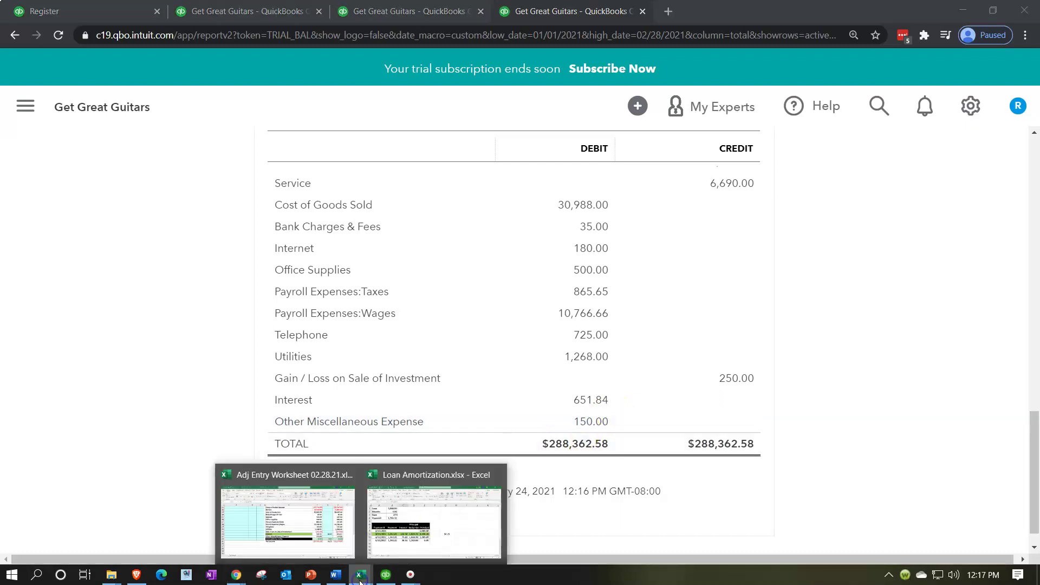
left_click(304, 518)
left_click(462, 495)
scroll(467, 429, "up", 1)
scroll(468, 429, "up", 6)
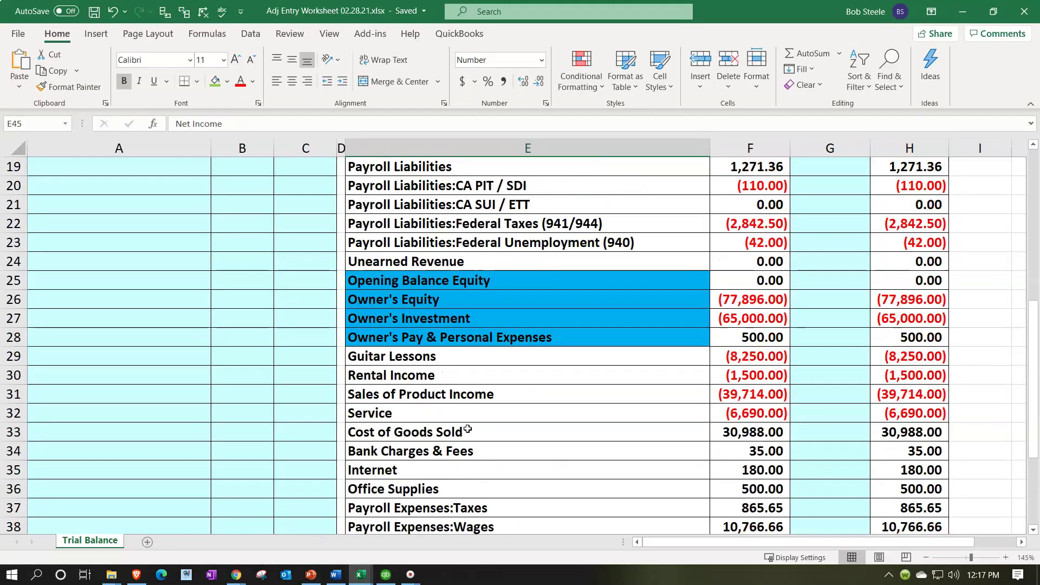
left_click(750, 305)
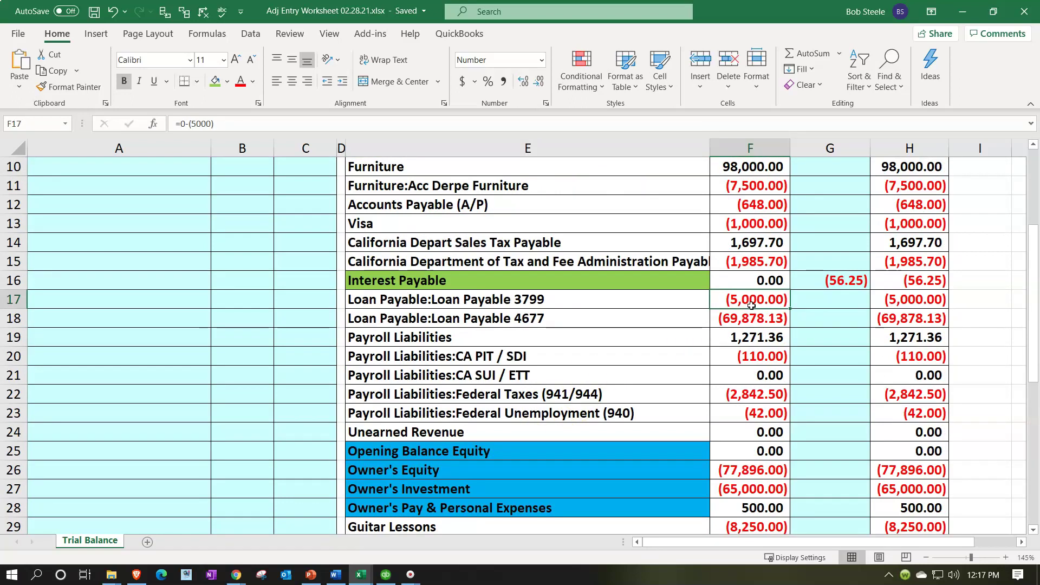
left_click(848, 303)
left_click(889, 302)
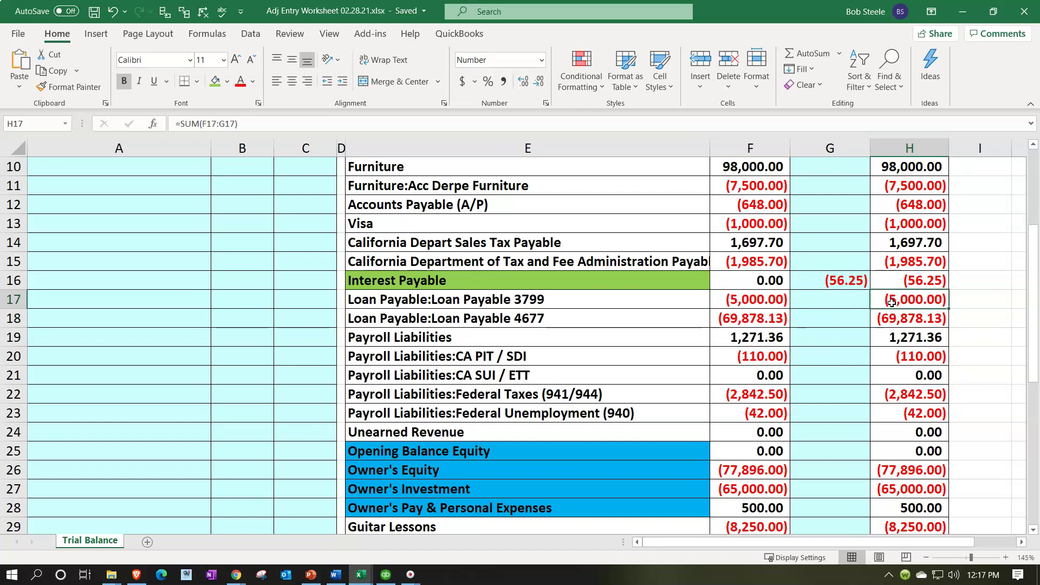
Step: Review the Beg Trial Bal, Adj Entry and Adjusted Trial Bal columns beside the asset accounts in the worksheet
scroll(892, 302, "up", 3)
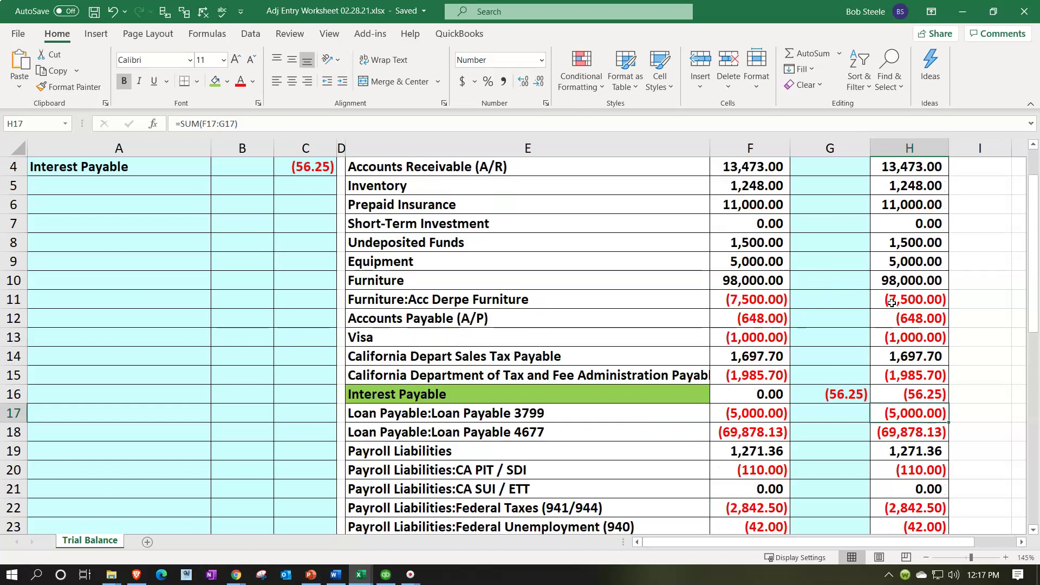
left_click_drag(766, 216, 764, 325)
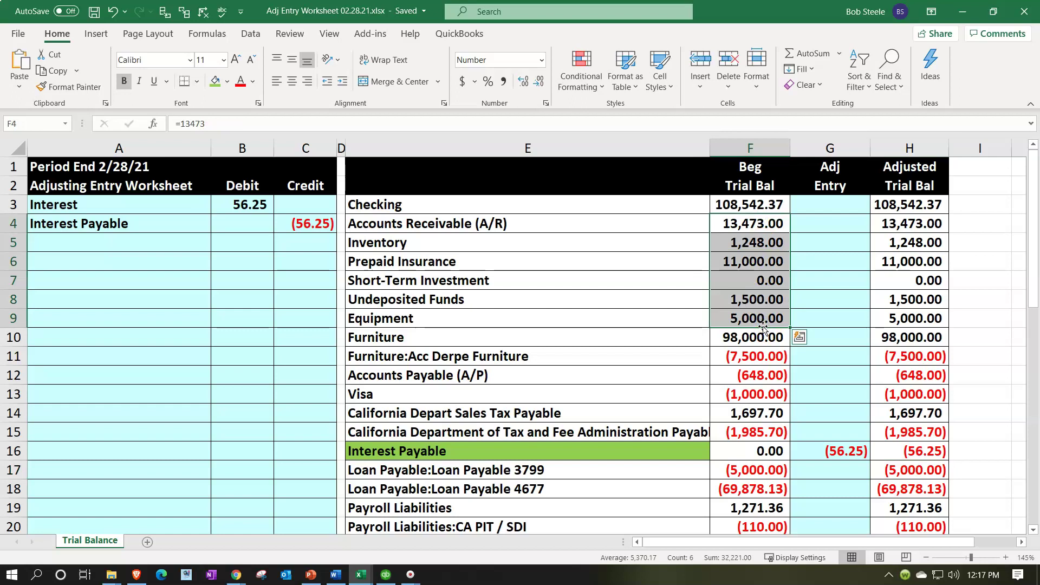
left_click_drag(831, 279, 836, 333)
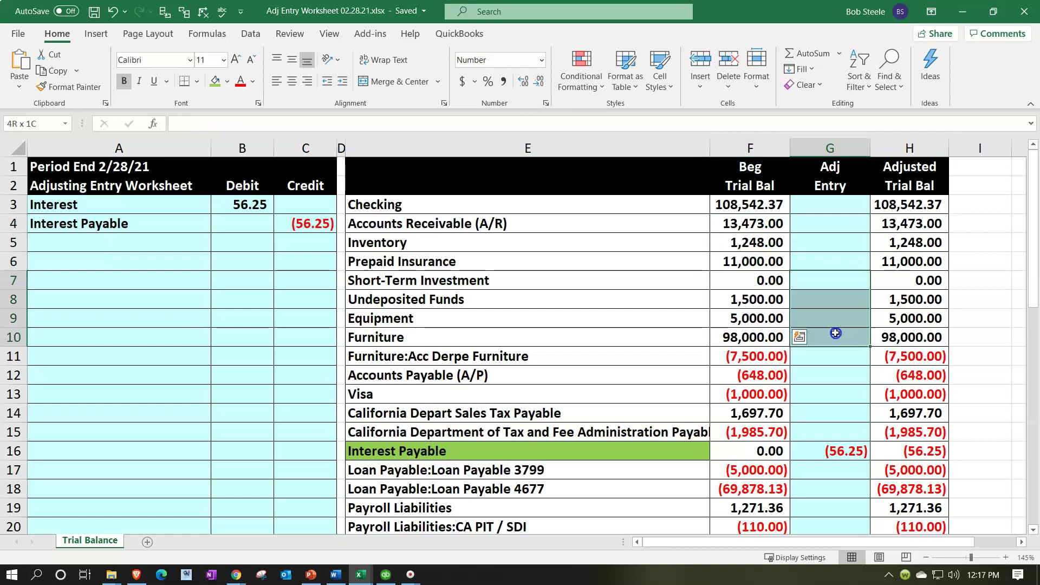
left_click_drag(900, 243, 901, 286)
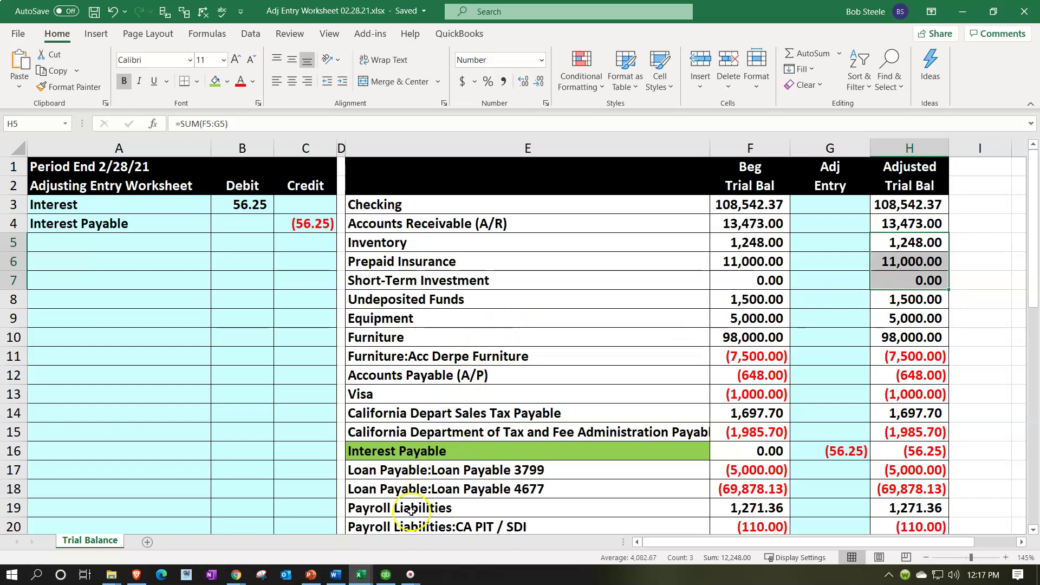
Step: Switch to the QuickBooks Online Trial Balance and back to the Excel worksheet to compare the asset and liability balances
left_click(239, 575)
left_click(286, 527)
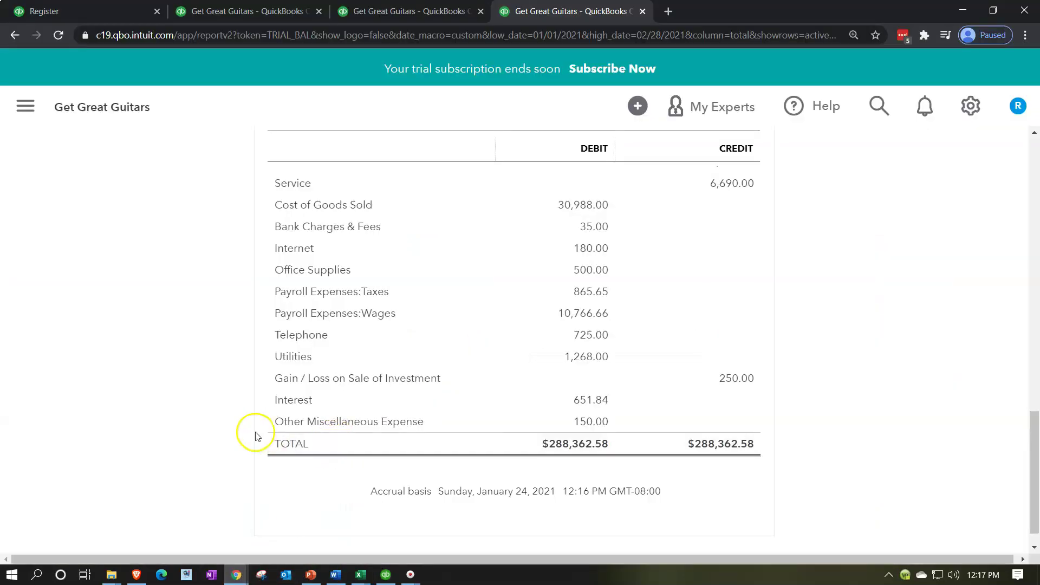
scroll(243, 437, "up", 13)
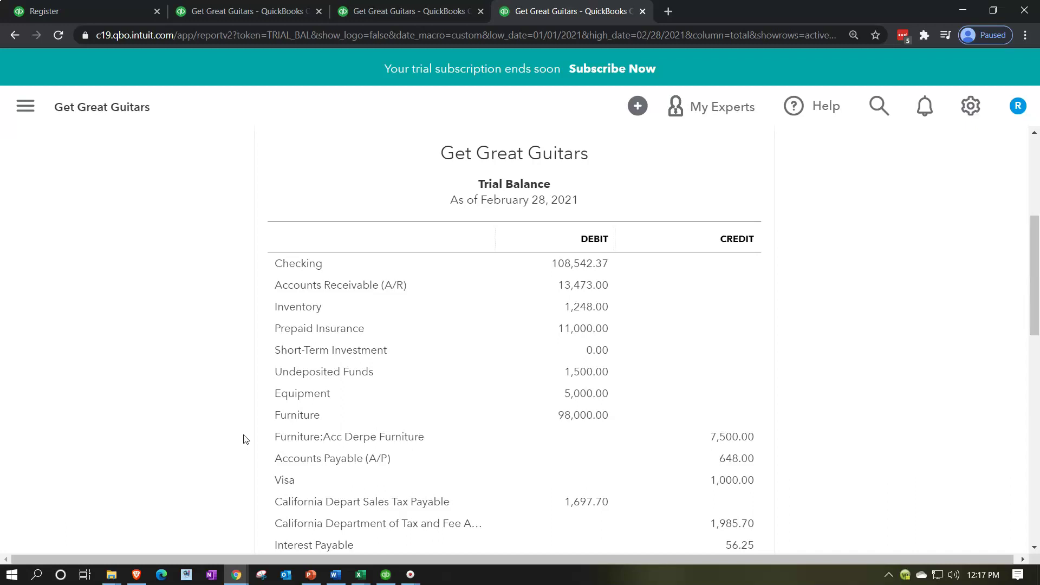
left_click(360, 574)
left_click(316, 521)
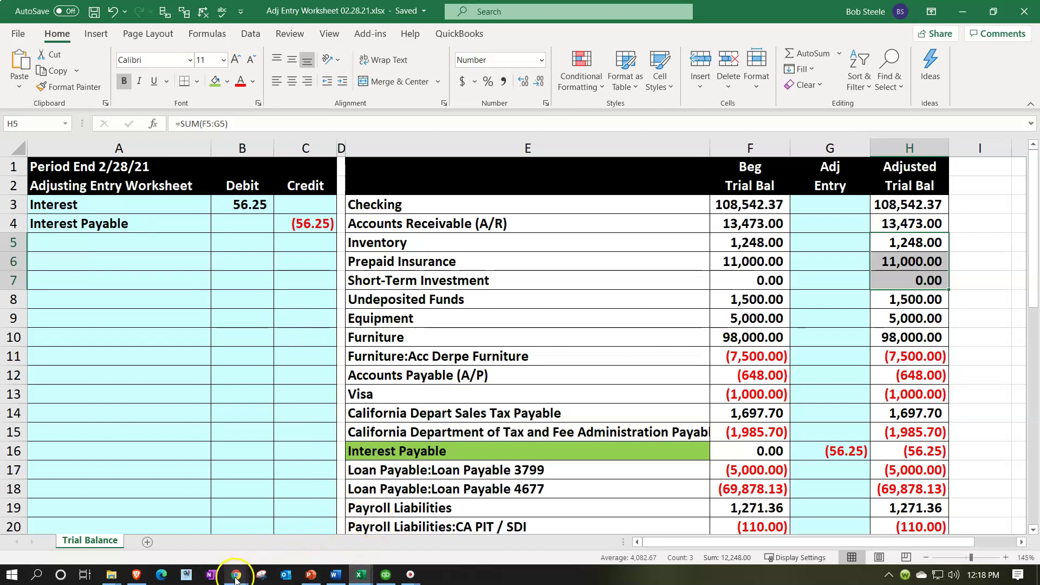
Step: Return to the Trial Balance report in QuickBooks Online and review every account from Checking down to the total row
mouse_move(237, 574)
left_click(312, 515)
scroll(219, 418, "down", 6)
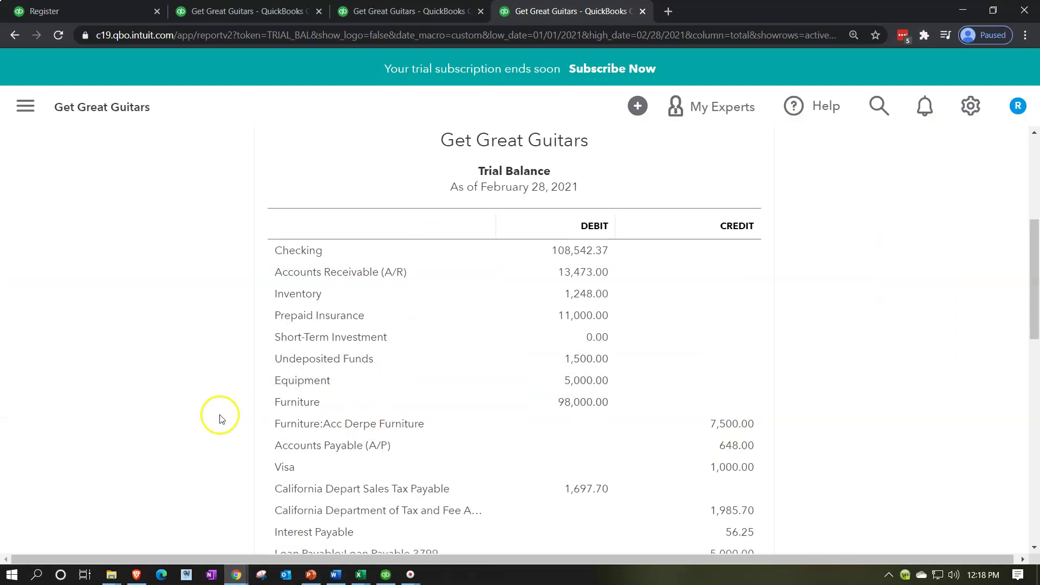
scroll(219, 418, "down", 2)
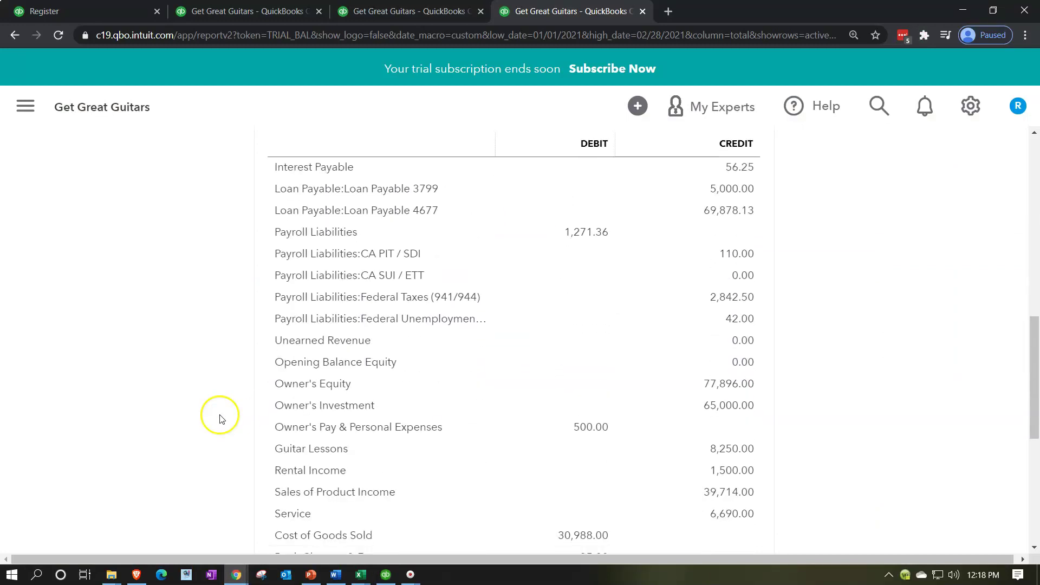
scroll(220, 418, "down", 3)
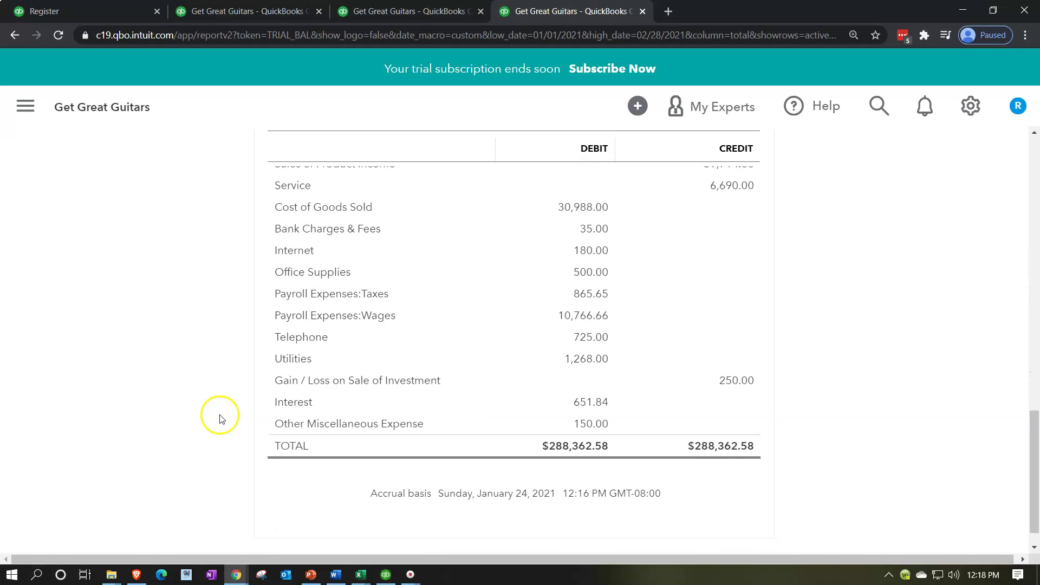